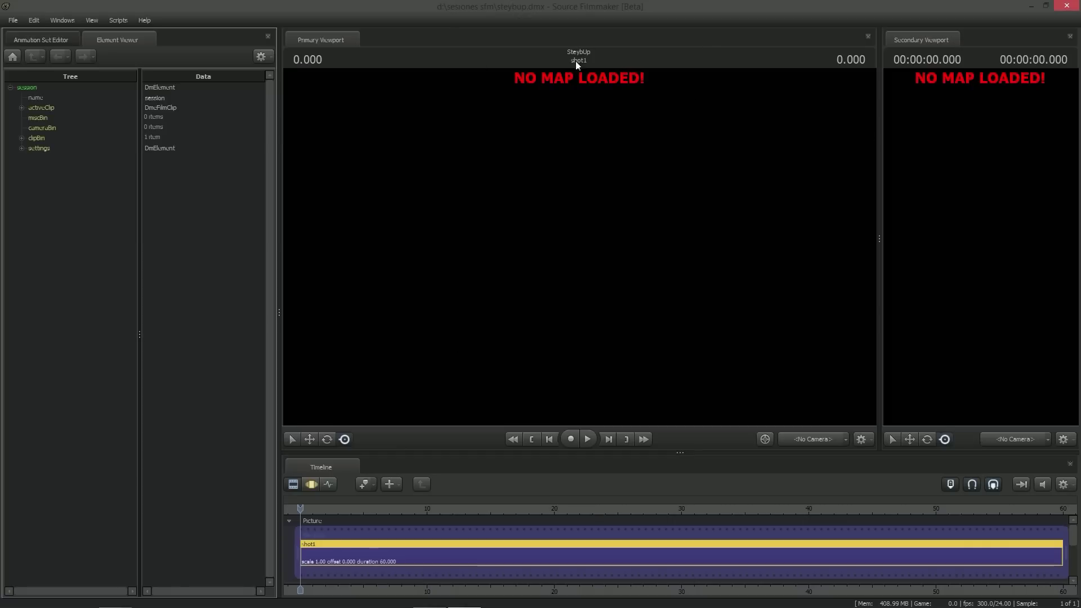
# Load the map plr_hightower.bsp into the session, filtering the BSP file list by "high".
pyautogui.rightClick(575, 170)
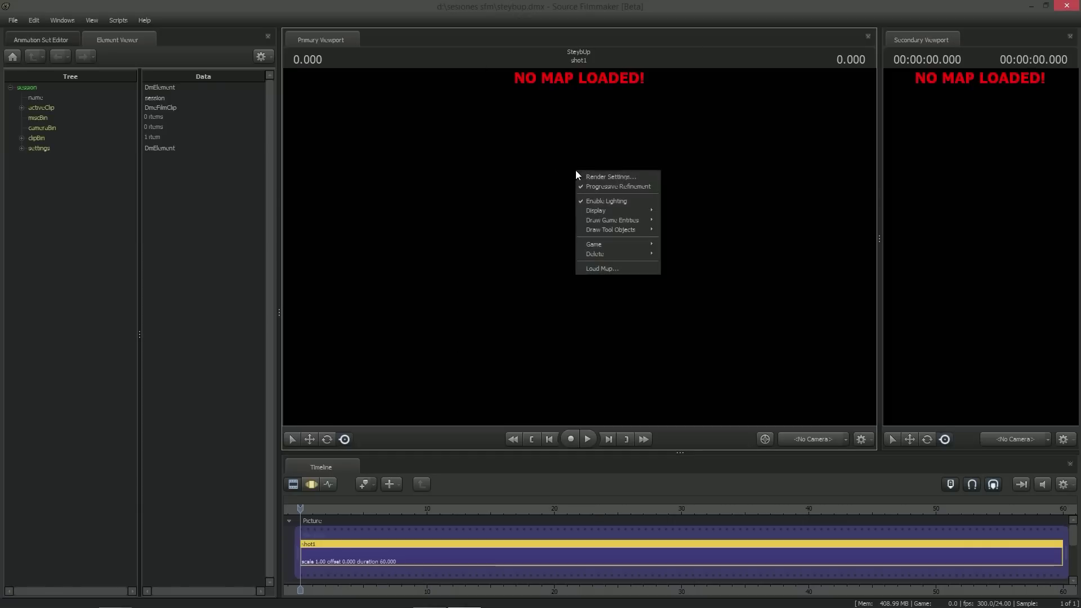
pyautogui.click(614, 268)
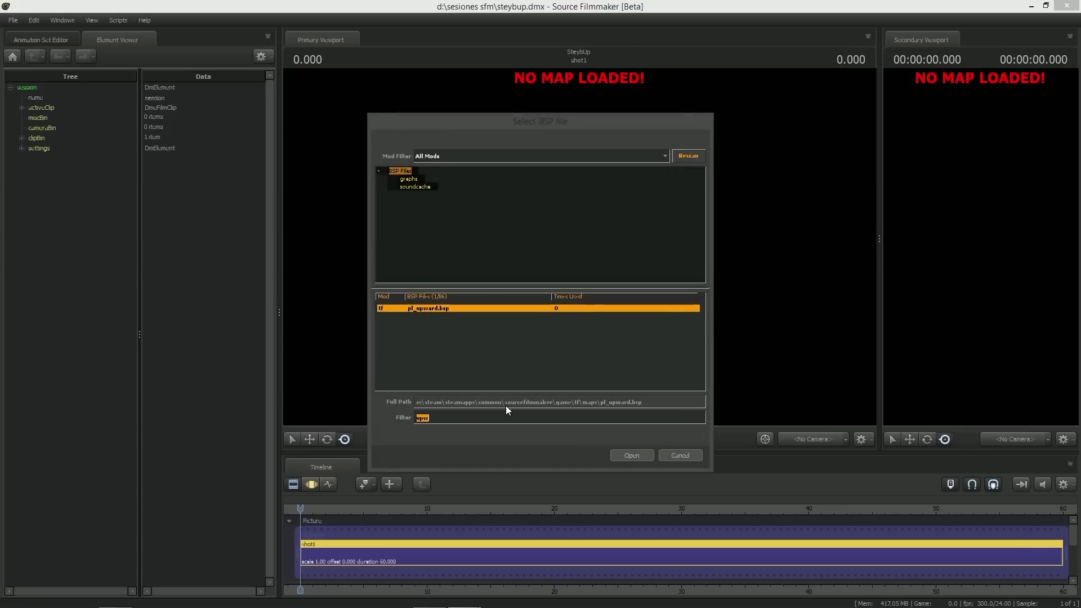
pyautogui.write('high')
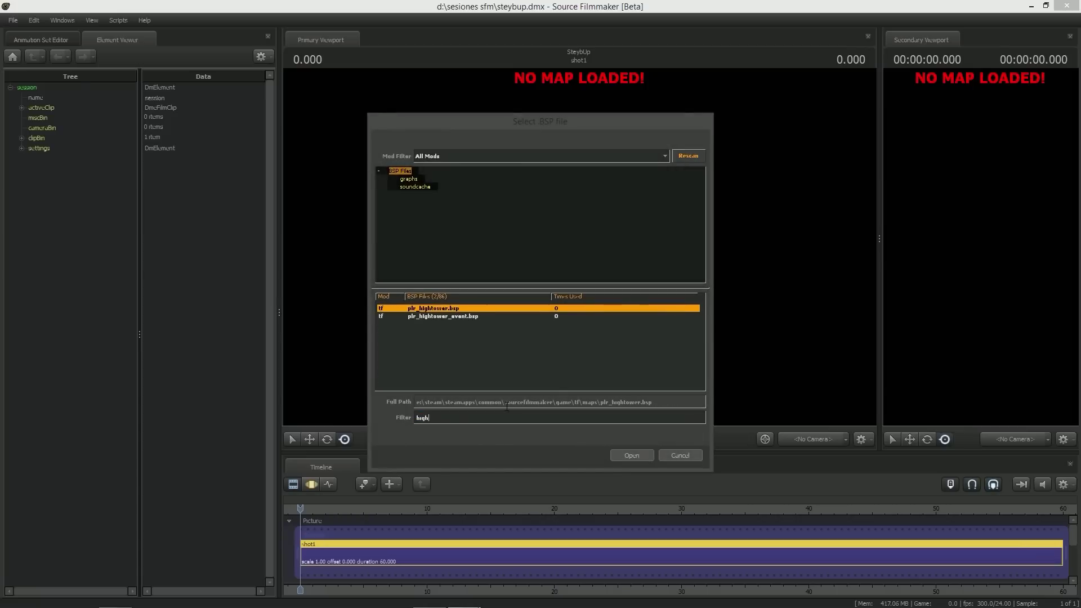
pyautogui.click(627, 455)
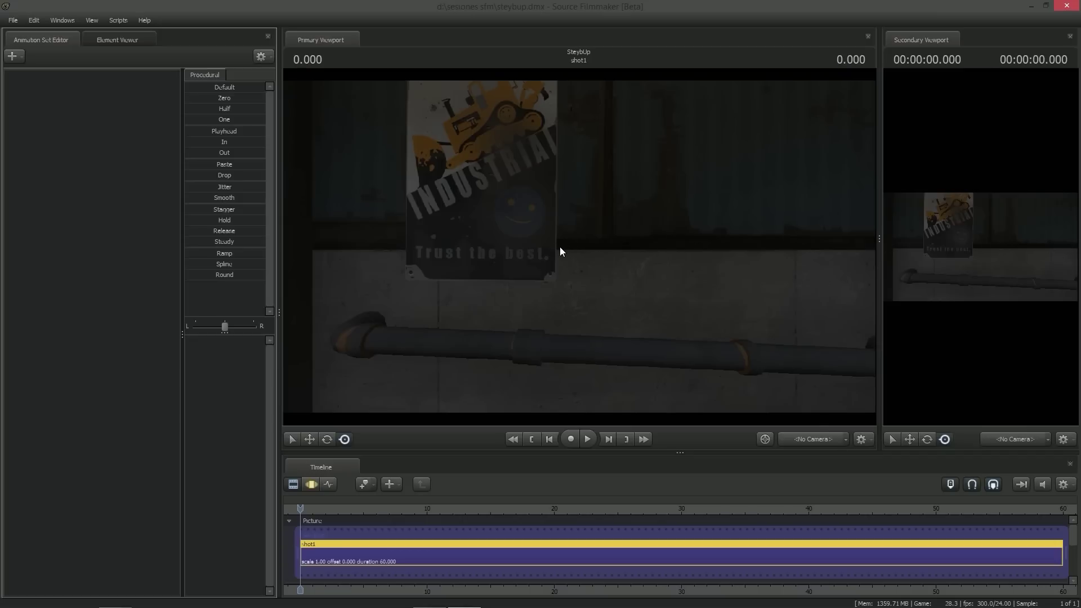
# Fly the work camera onto the wooden roof facing the doorway and the RED building, and create a new scene camera from that view.
pyautogui.moveTo(562, 246); pyautogui.dragTo(582, 259)
pyautogui.press('w')
pyautogui.press('w')
pyautogui.press('w')
pyautogui.press('w')
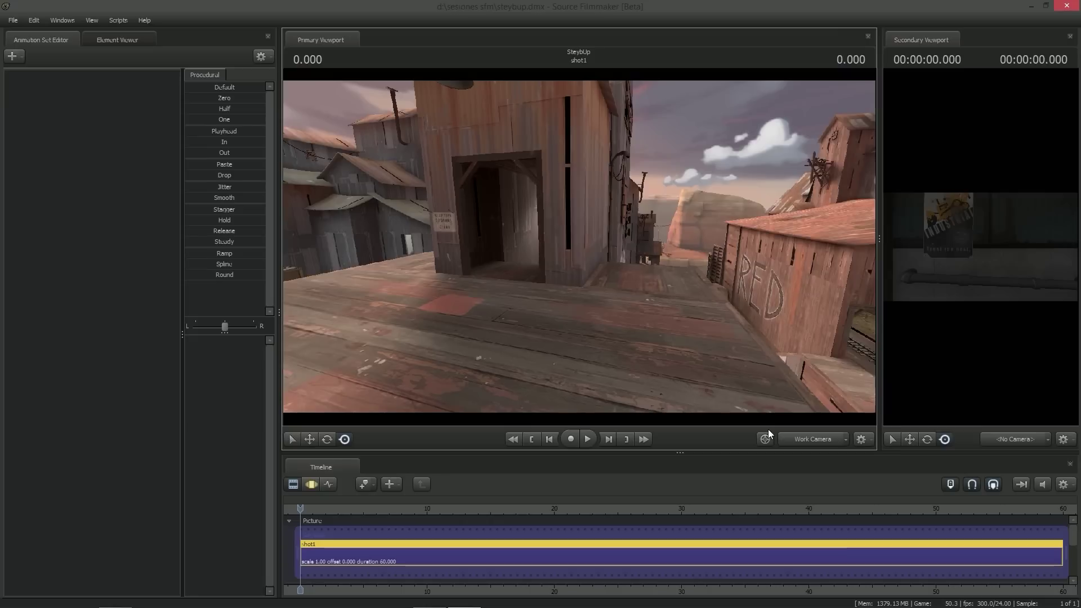
pyautogui.click(845, 439)
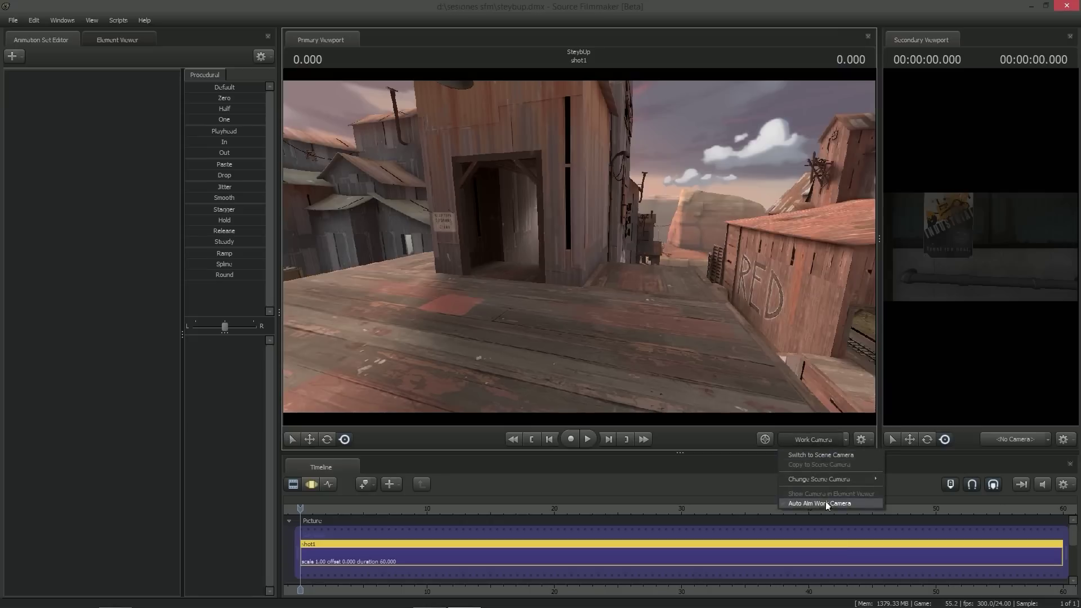
pyautogui.moveTo(831, 479)
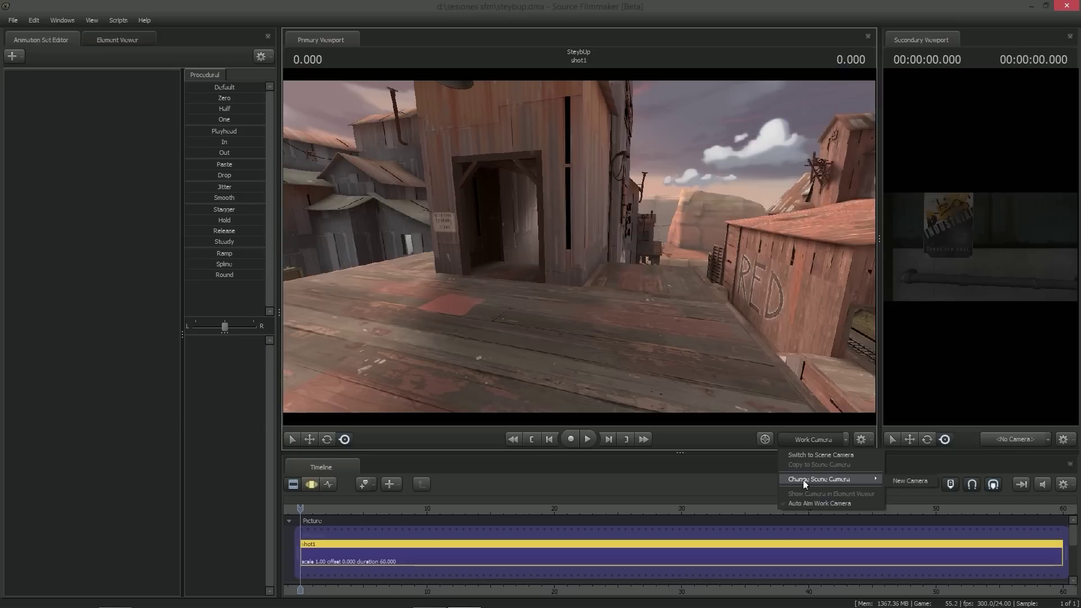
pyautogui.click(895, 481)
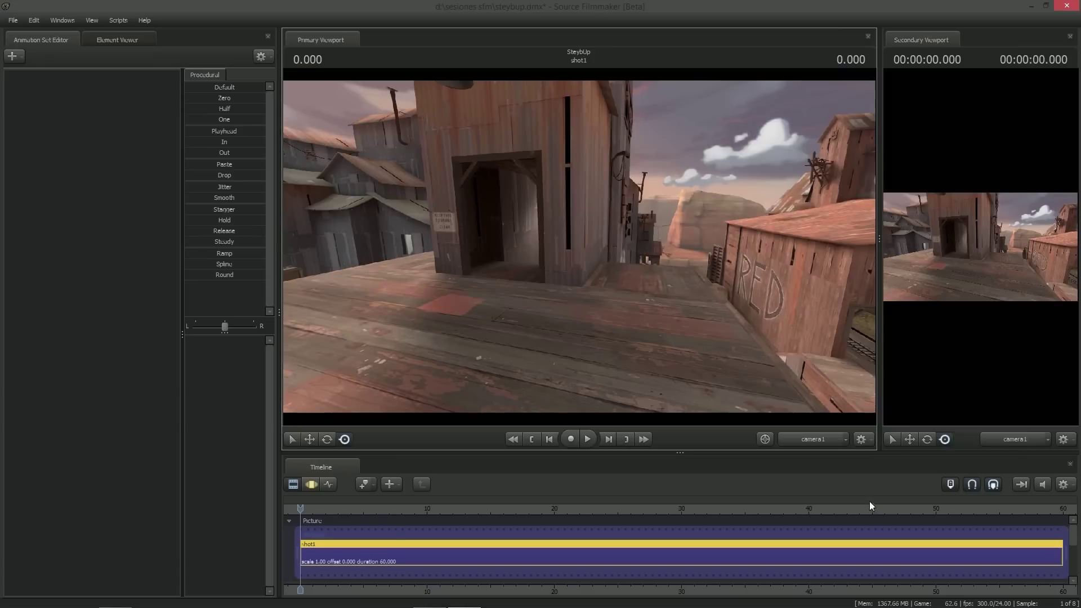
# Add a second scene camera and frame it looking along the wooden walkway between the buildings, with the warning sign in view.
pyautogui.click(836, 442)
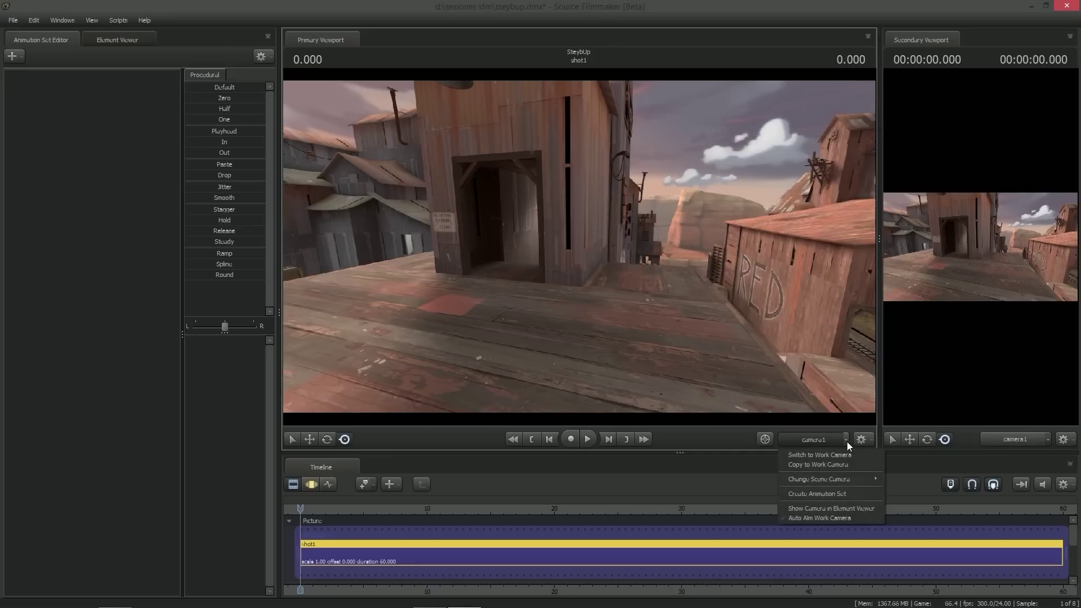
pyautogui.moveTo(855, 480)
pyautogui.click(904, 482)
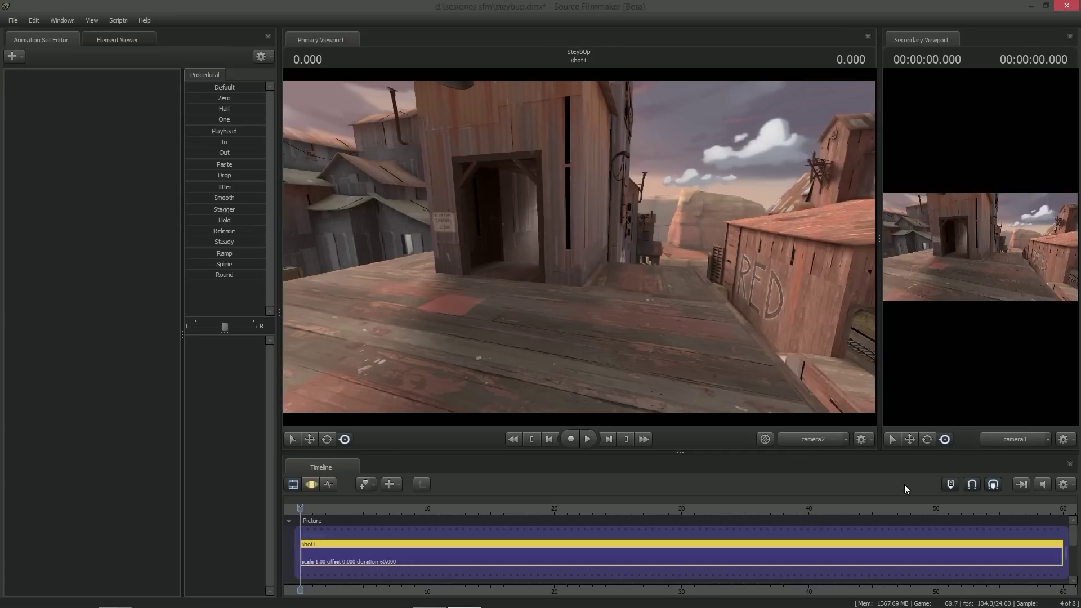
pyautogui.moveTo(646, 290); pyautogui.dragTo(647, 289)
pyautogui.moveTo(579, 246); pyautogui.dragTo(578, 247)
# Add a third scene camera and fly it away from the map to frame the buildings on the red cliff.
pyautogui.click(846, 439)
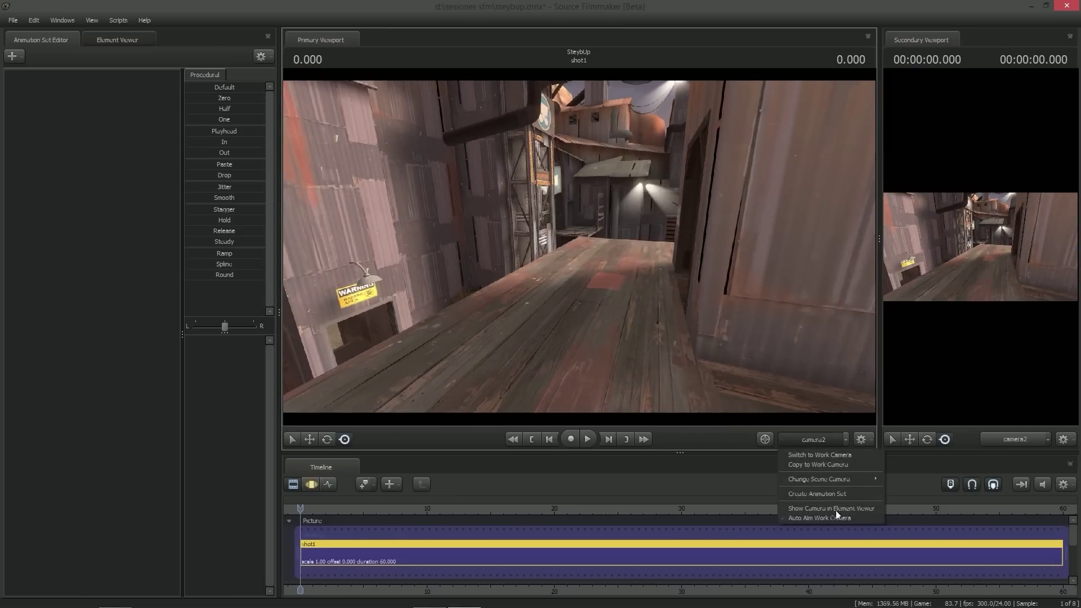
pyautogui.moveTo(846, 479)
pyautogui.click(910, 481)
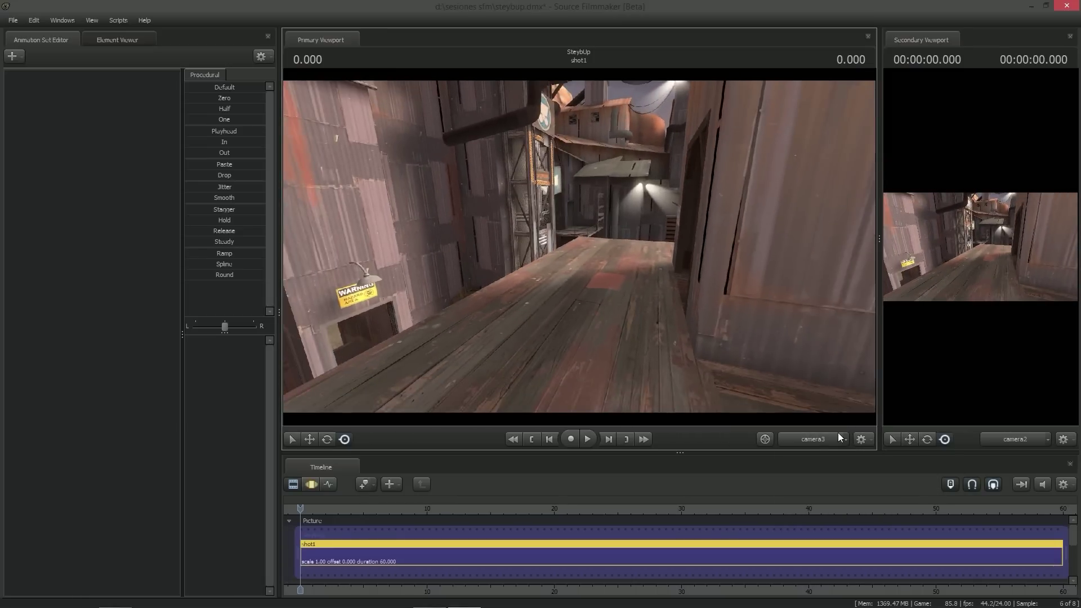
pyautogui.moveTo(764, 402); pyautogui.dragTo(764, 402)
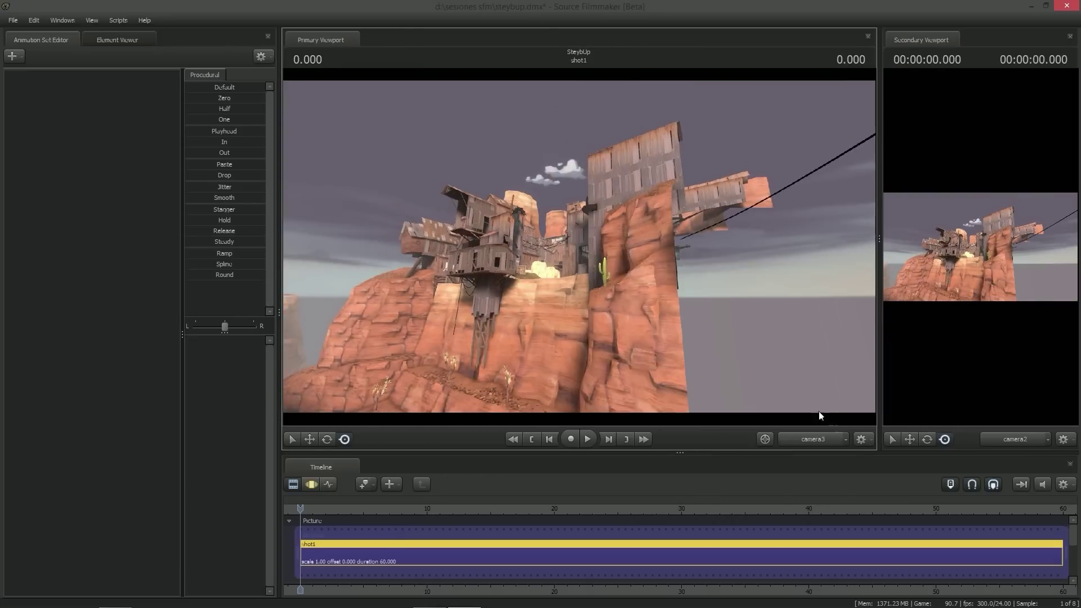
# Cycle the primary viewport's scene camera through camera1, camera2 and camera3, and return to camera1 to compare their views.
pyautogui.click(845, 438)
pyautogui.moveTo(843, 479)
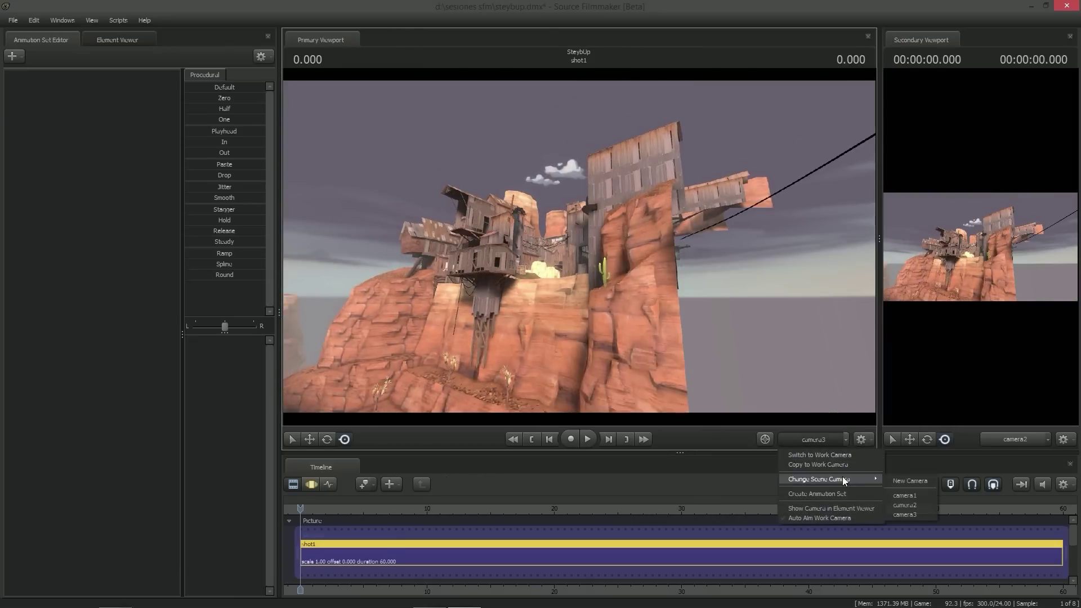
pyautogui.click(915, 494)
pyautogui.click(845, 439)
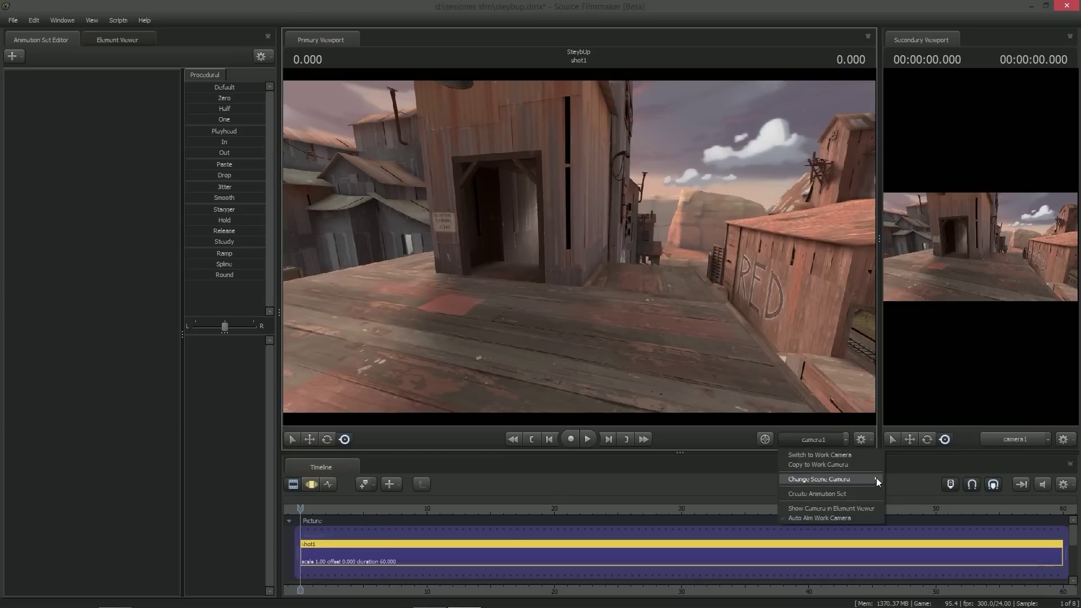
pyautogui.moveTo(876, 479)
pyautogui.click(901, 502)
pyautogui.click(844, 439)
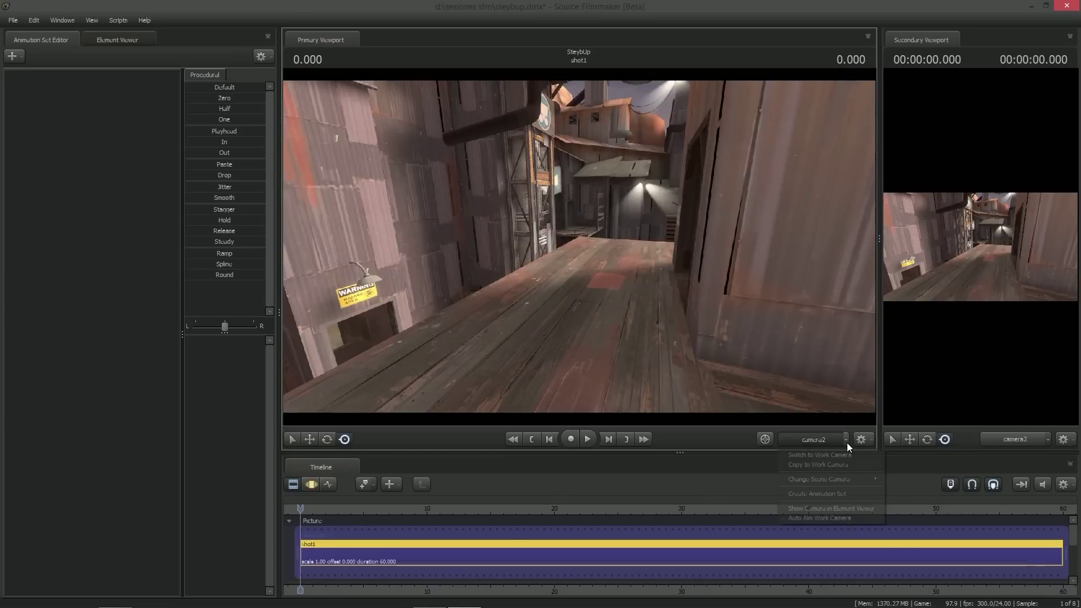
pyautogui.click(908, 513)
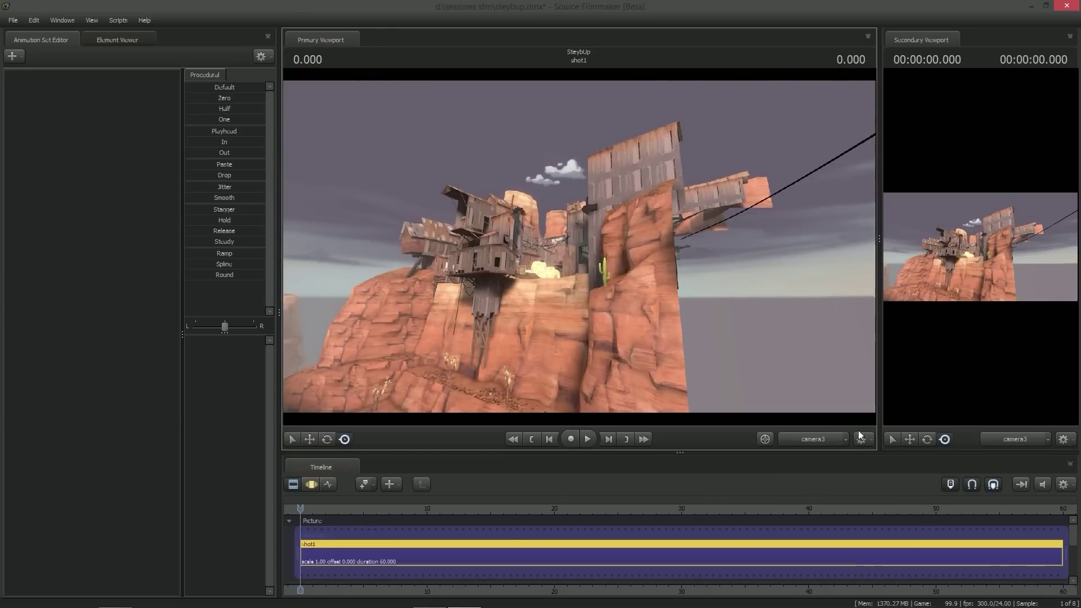
pyautogui.click(846, 439)
pyautogui.click(902, 495)
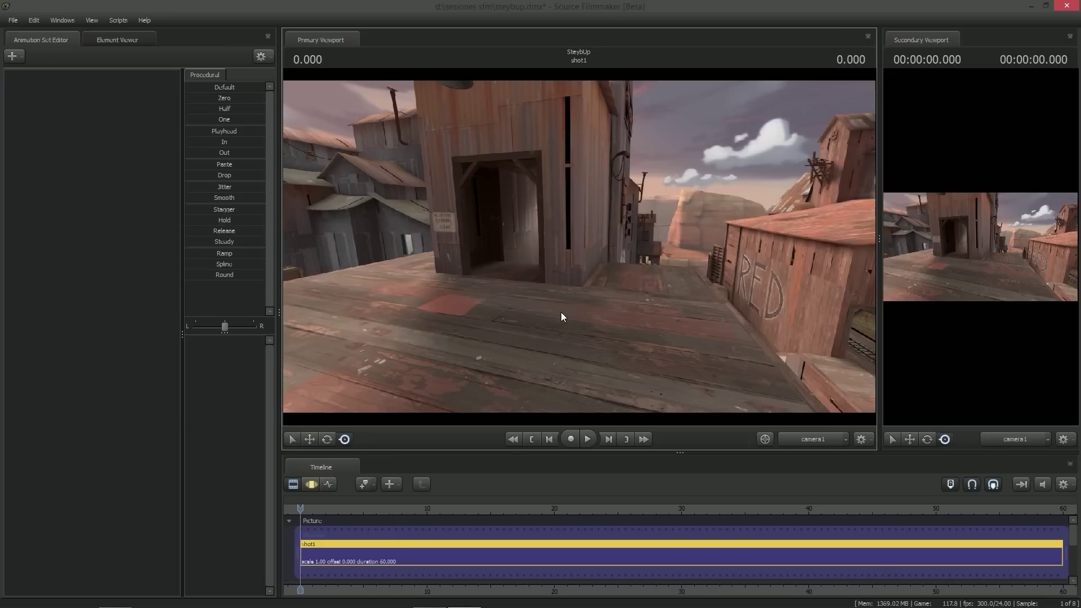
# Switch the primary viewport to the work camera and back to scene camera camera1.
pyautogui.click(847, 439)
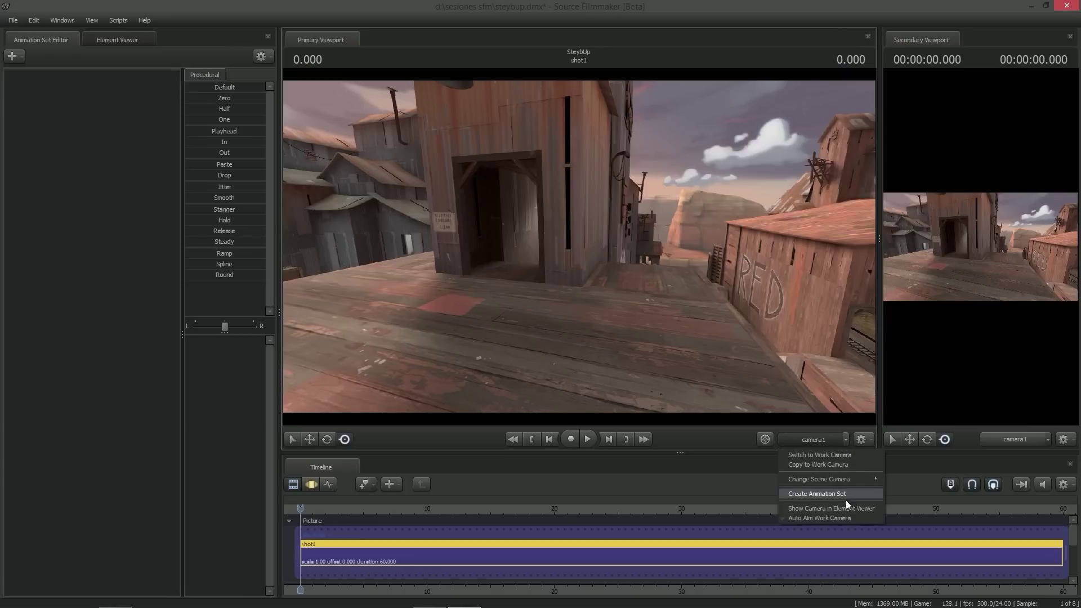
pyautogui.click(846, 455)
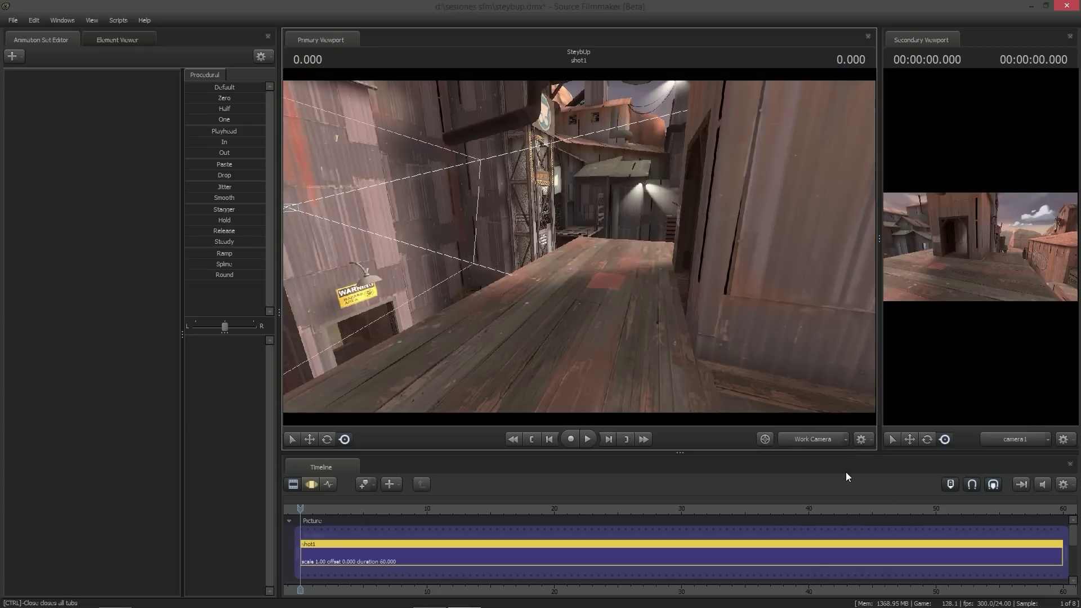
pyautogui.click(846, 439)
pyautogui.moveTo(848, 478)
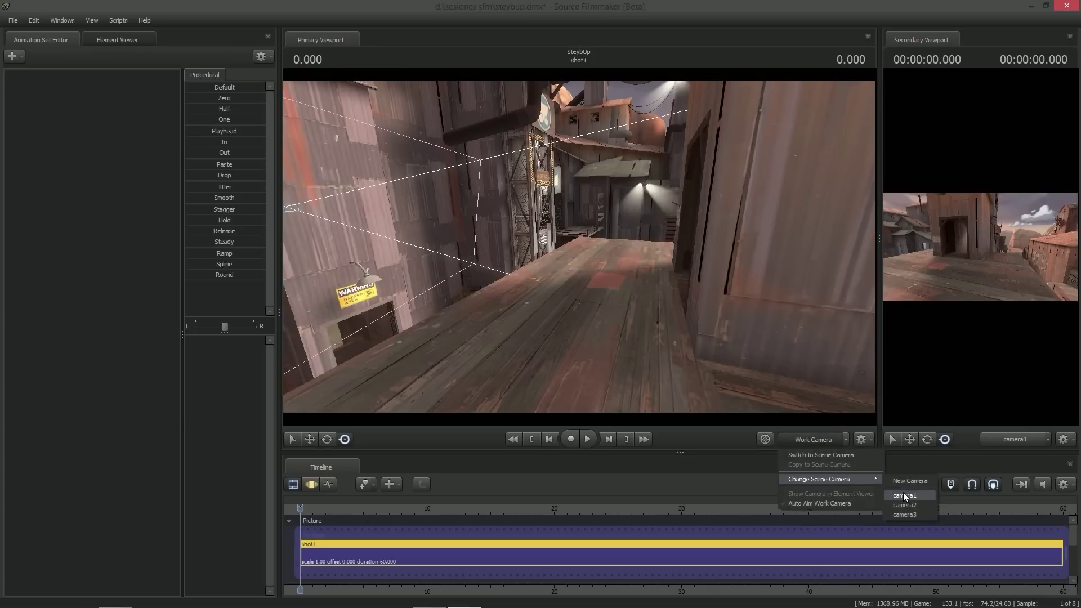
pyautogui.click(903, 495)
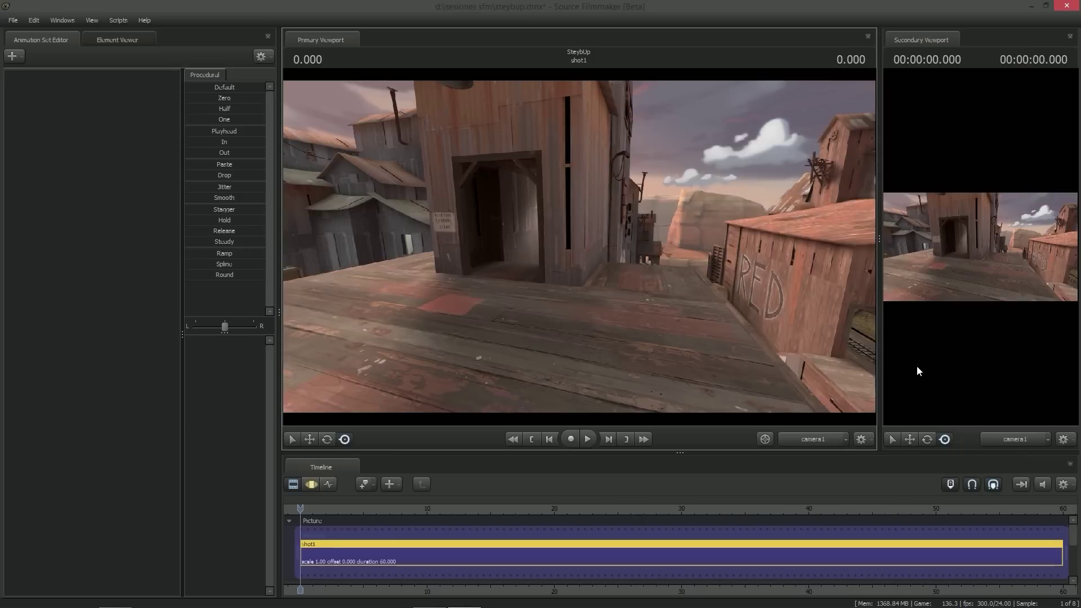
# Copy camera1's view to the work camera and fly the work camera backward and forward over the roof near the doorway.
pyautogui.keyDown('ctrl'); pyautogui.click(819, 440); pyautogui.keyUp('ctrl')
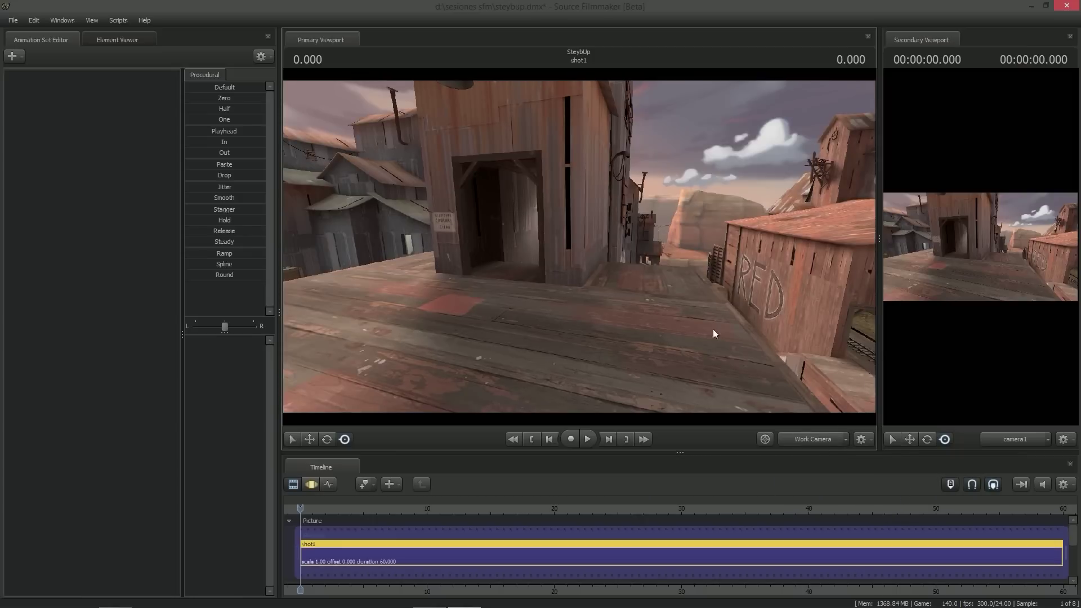
pyautogui.moveTo(579, 246); pyautogui.dragTo(416, 253)
pyautogui.press('s')
pyautogui.press('w')
pyautogui.press('w')
pyautogui.press('s')
pyautogui.press('w')
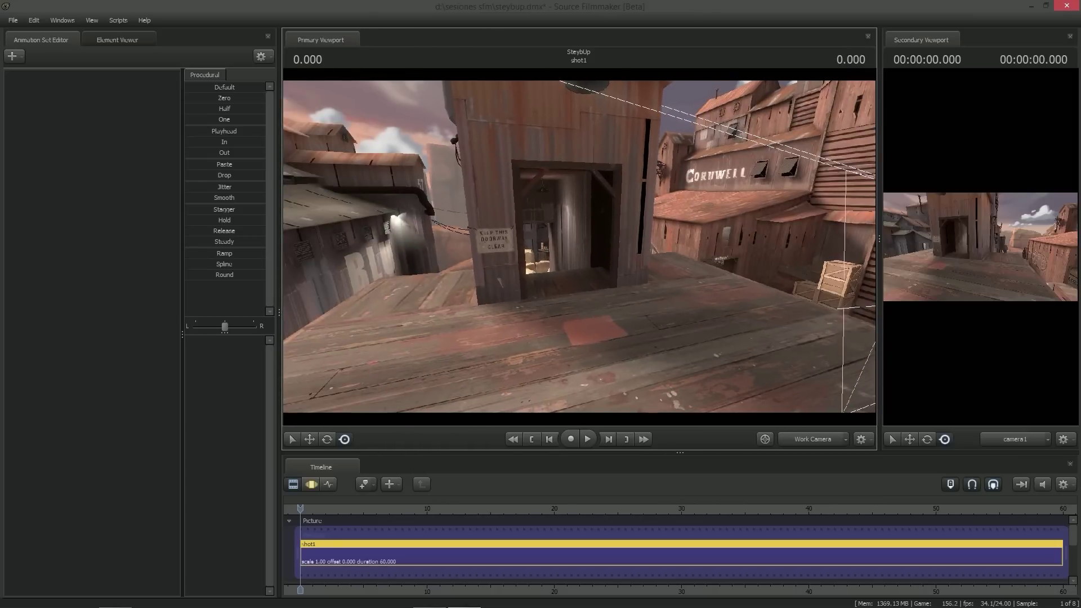
pyautogui.moveTo(608, 247); pyautogui.dragTo(625, 248)
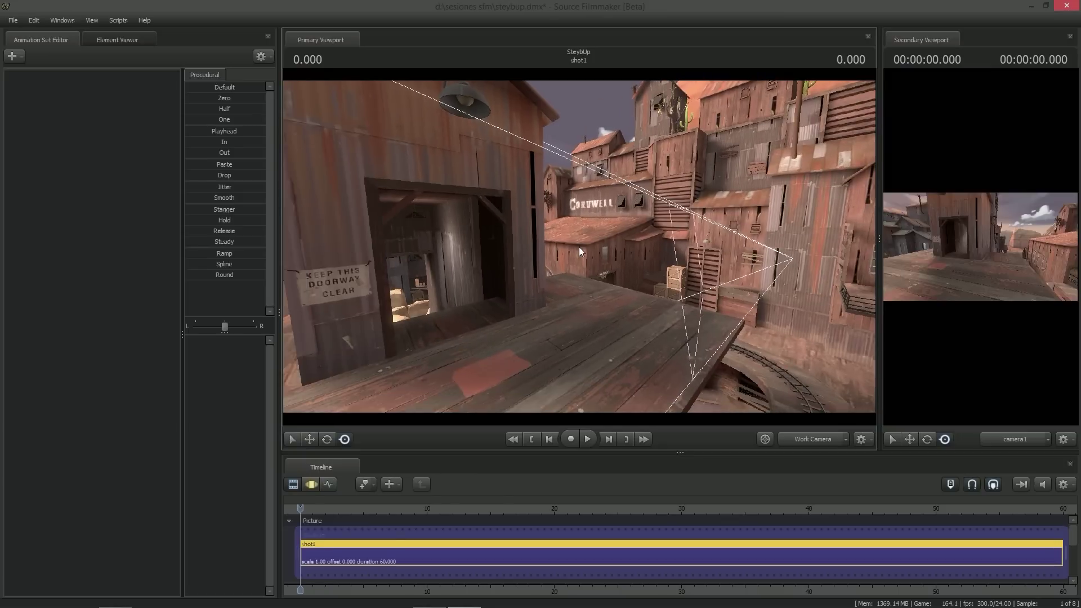
# Move the work camera vertically and sideways around the doorway roof, including slow movement, to view the map and camera1 from several angles.
pyautogui.press('z')
pyautogui.moveTo(579, 247); pyautogui.dragTo(388, 246)
pyautogui.press('x')
pyautogui.press('z')
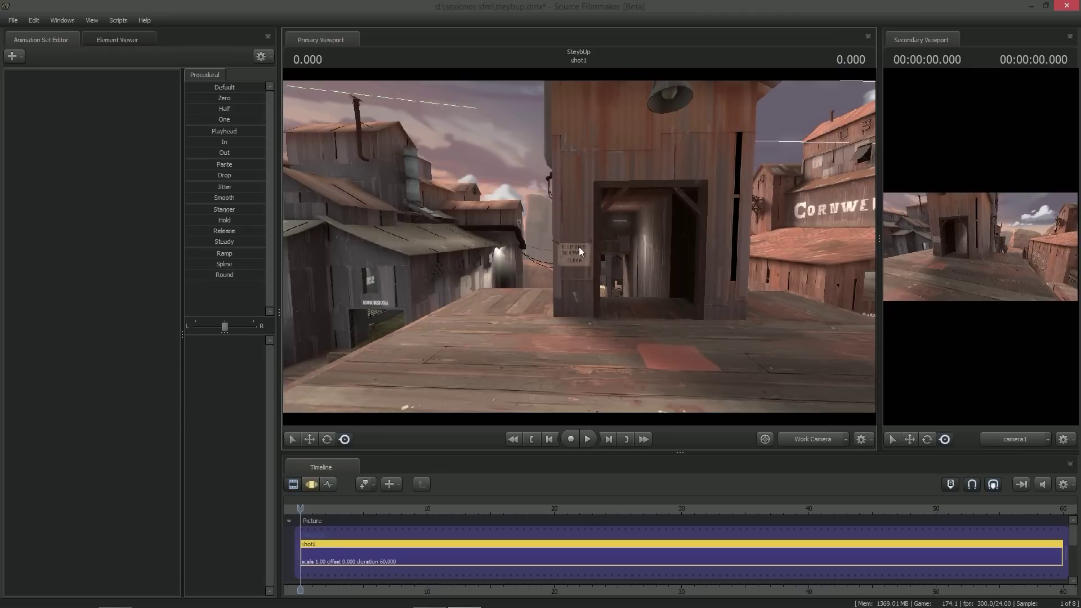
pyautogui.press('r')
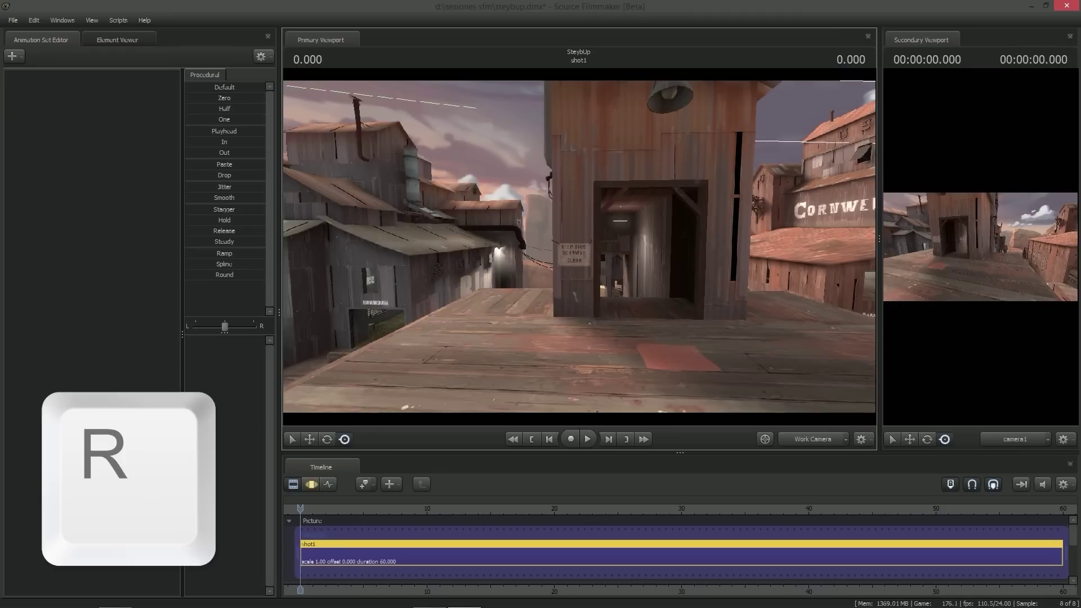
pyautogui.moveTo(578, 246); pyautogui.dragTo(579, 247)
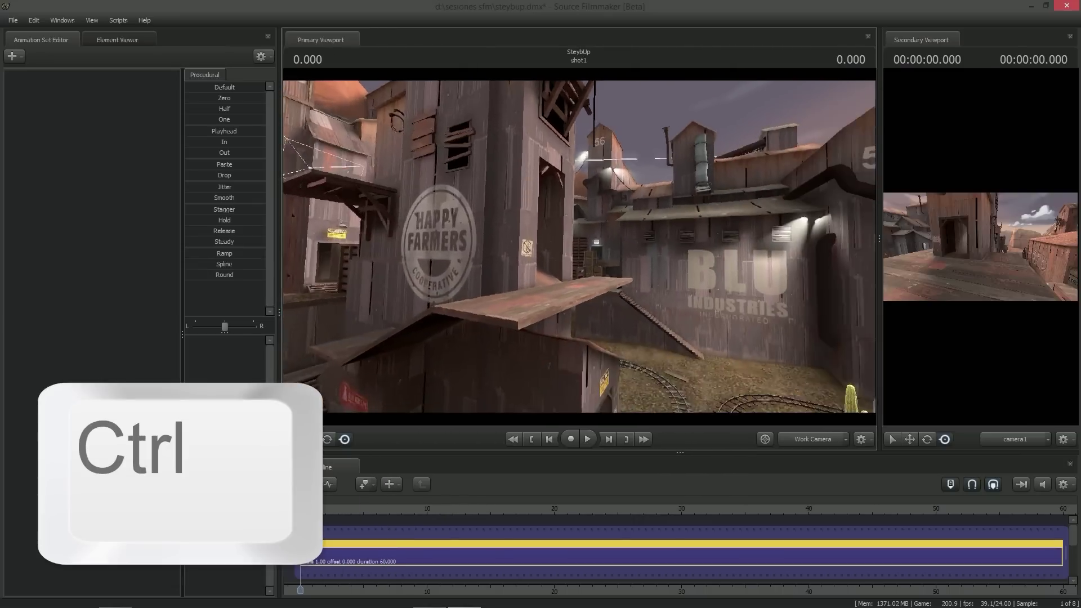
pyautogui.keyDown('ctrl'); pyautogui.moveTo(578, 246); pyautogui.dragTo(578, 246); pyautogui.keyUp('ctrl')
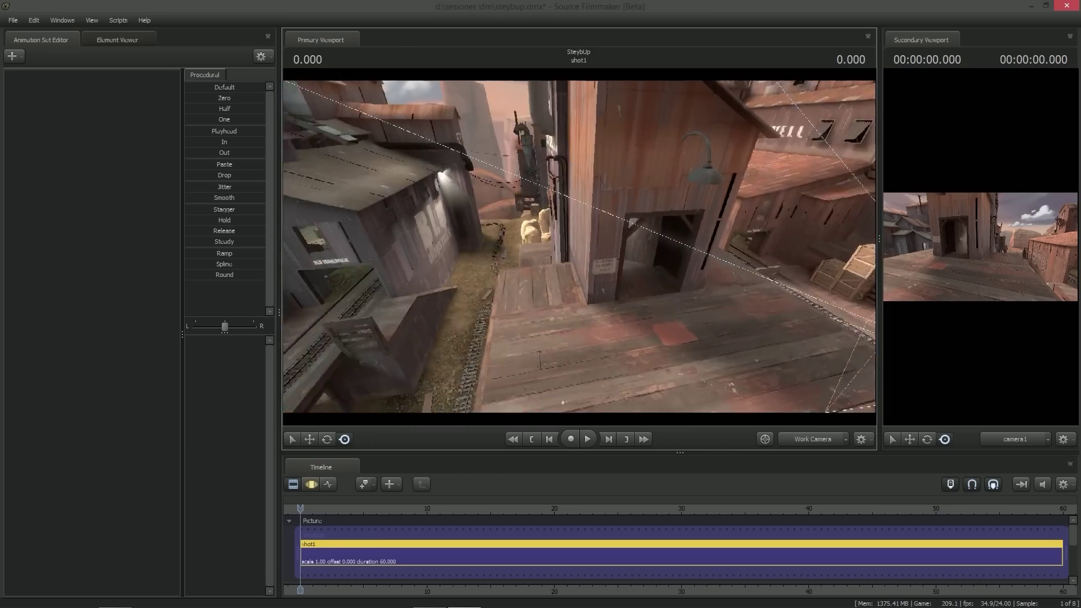
# Aim the work camera down the alley beside the BLU warehouse, and narrow and widen its field of view.
pyautogui.moveTo(578, 246); pyautogui.dragTo(450, 217)
pyautogui.scroll(-10, 578, 246)
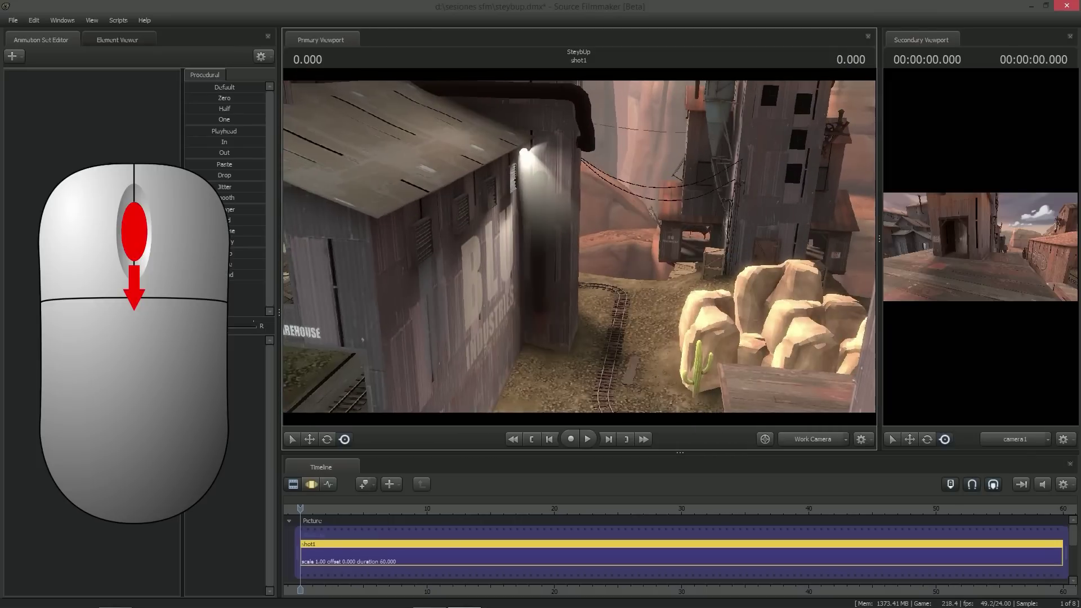
pyautogui.scroll(3, 578, 246)
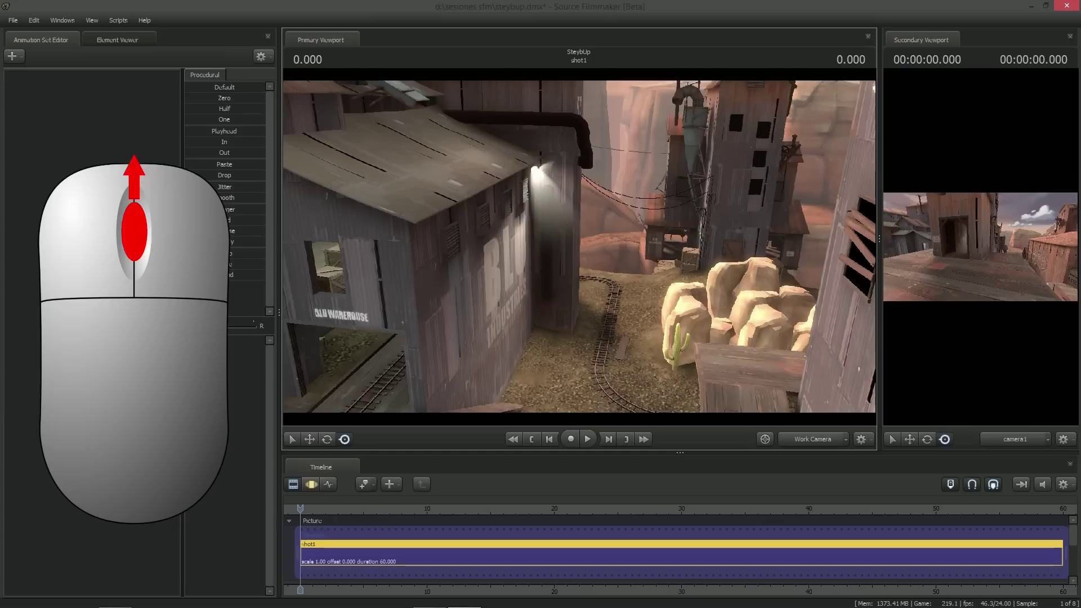
pyautogui.scroll(5, 579, 246)
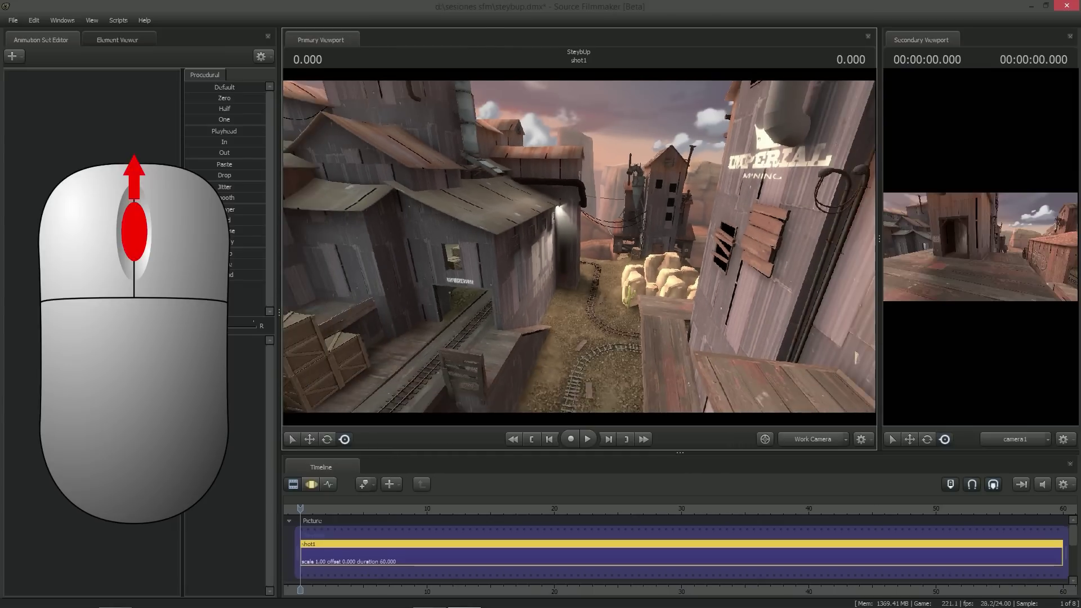
pyautogui.scroll(4, 579, 246)
pyautogui.scroll(-4, 579, 246)
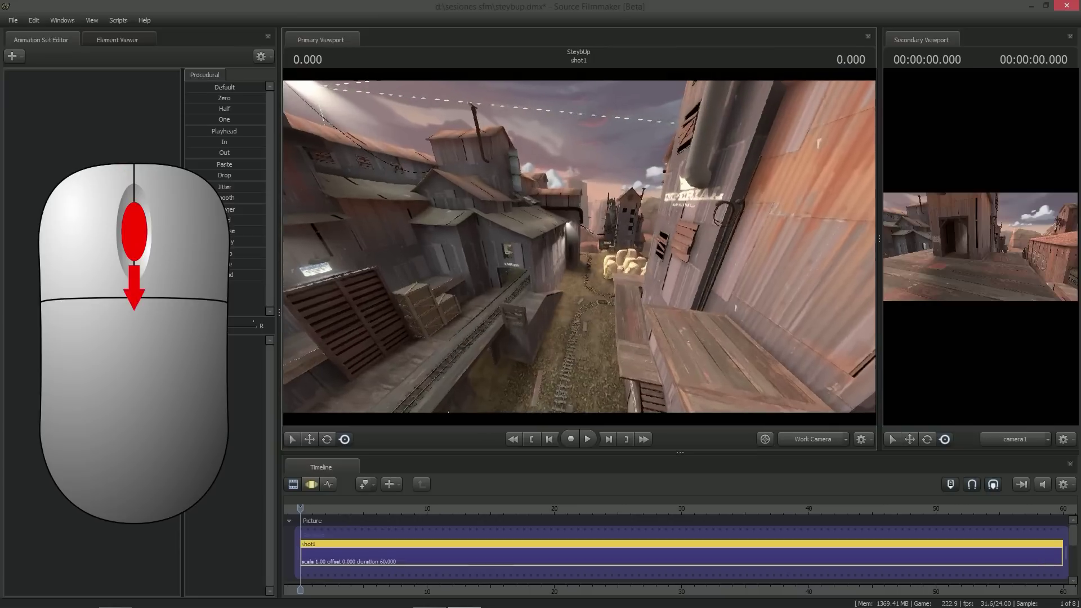
pyautogui.scroll(-2, 579, 246)
# Turn the work camera toward camera1 above the roof, and widen camera1's field of view to the extreme in the secondary viewport.
pyautogui.moveTo(462, 270); pyautogui.dragTo(802, 326)
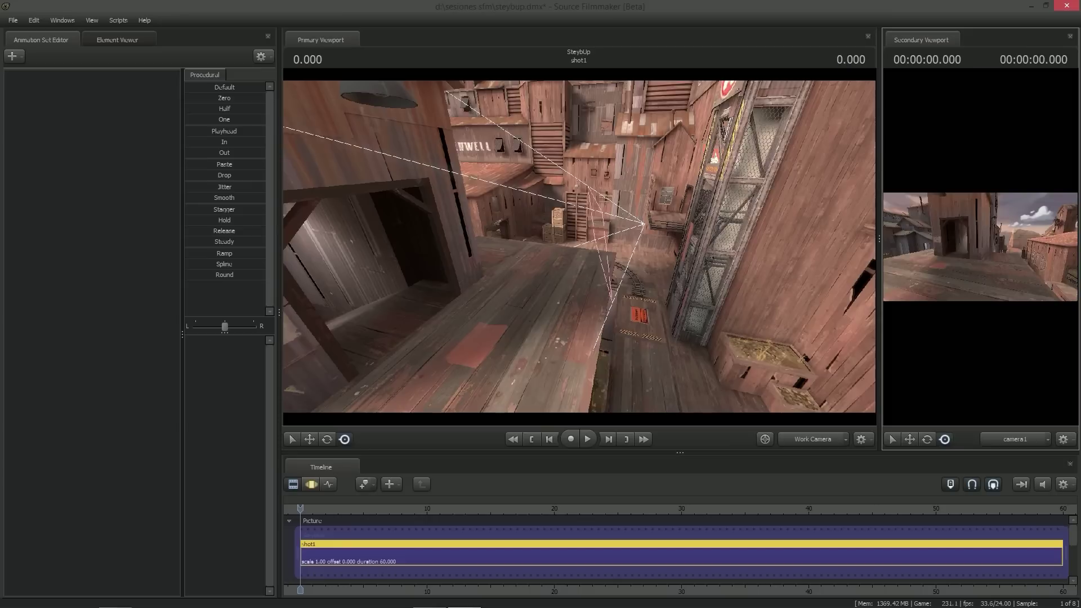
pyautogui.scroll(3, 578, 246)
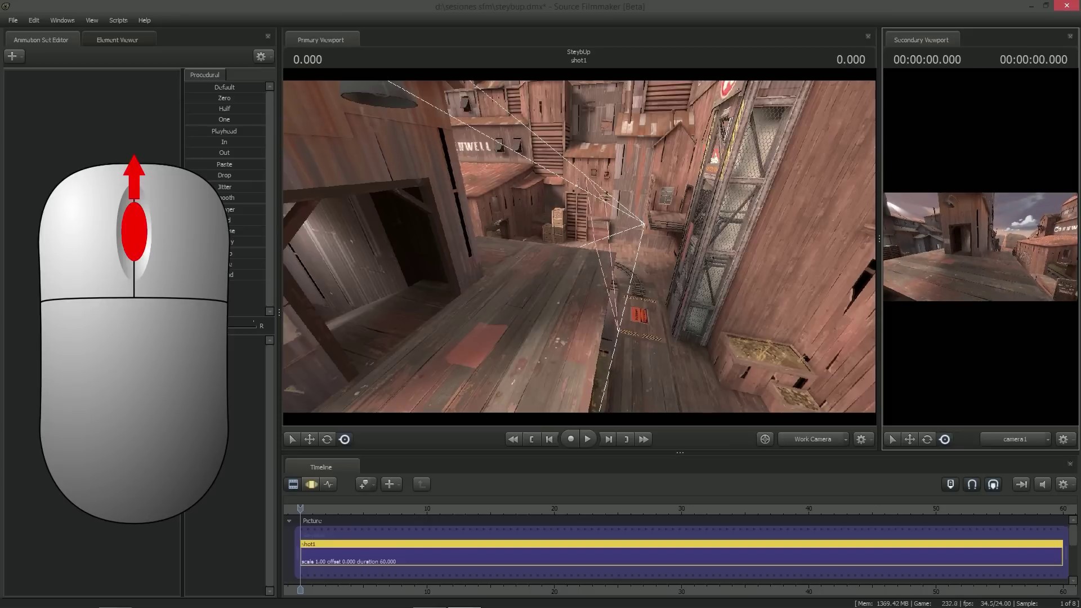
pyautogui.scroll(5, 578, 246)
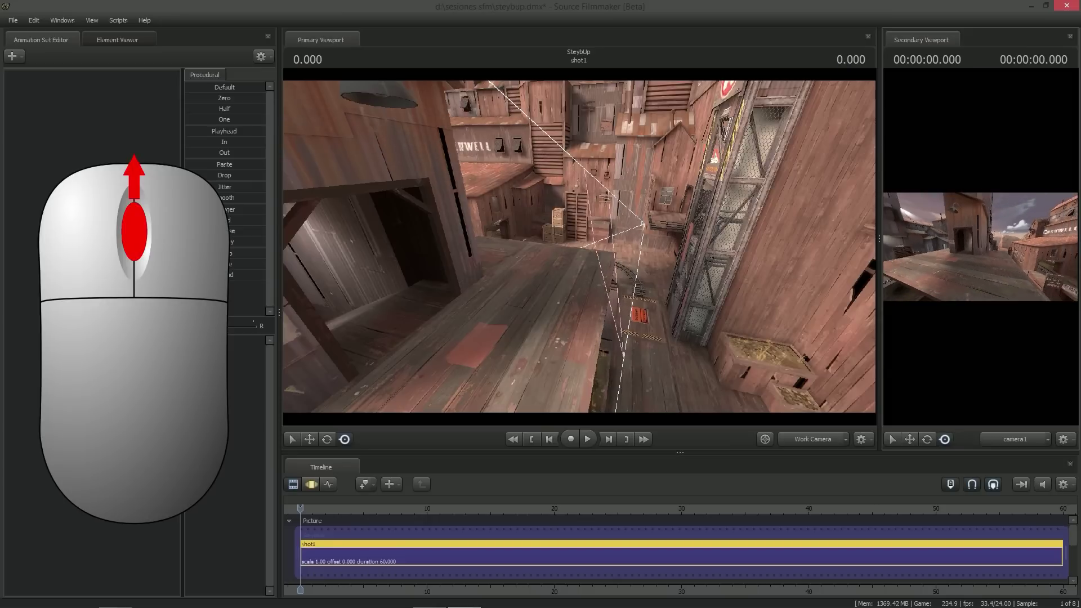
pyautogui.scroll(2, 579, 246)
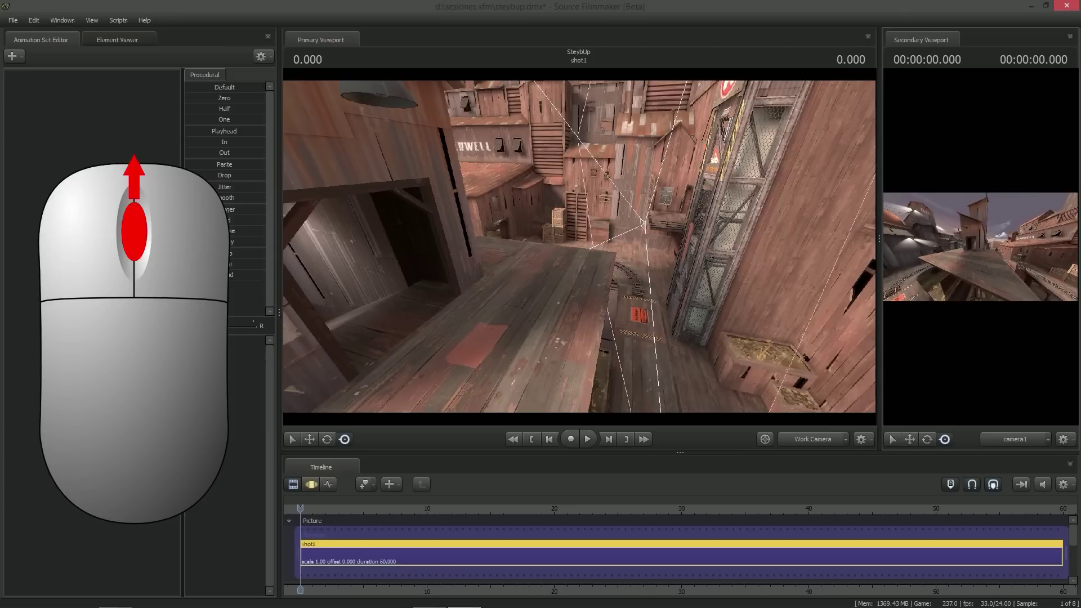
pyautogui.scroll(6, 579, 246)
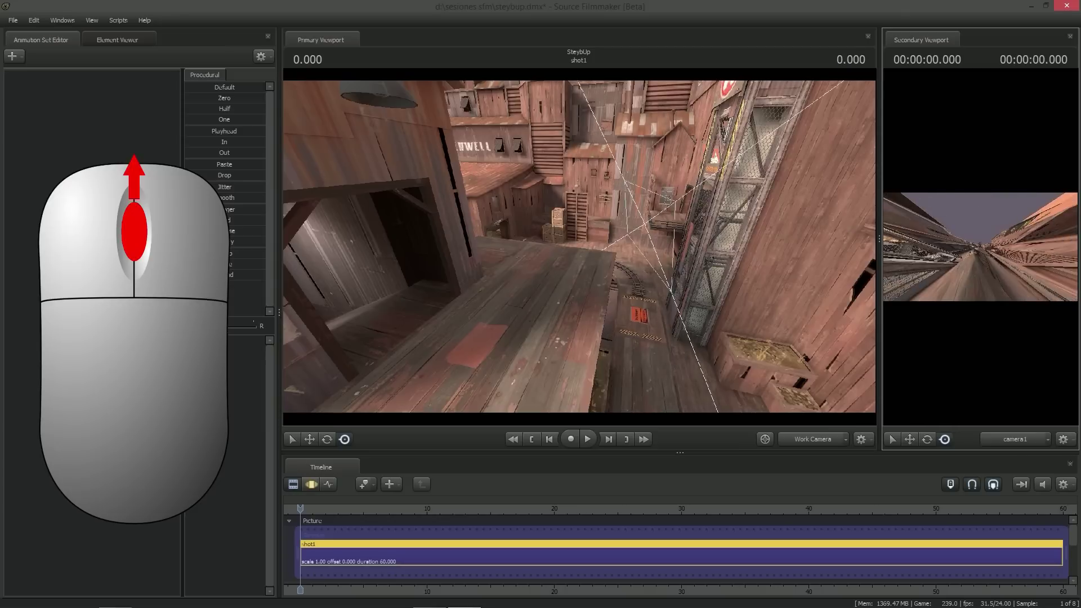
pyautogui.scroll(5, 579, 246)
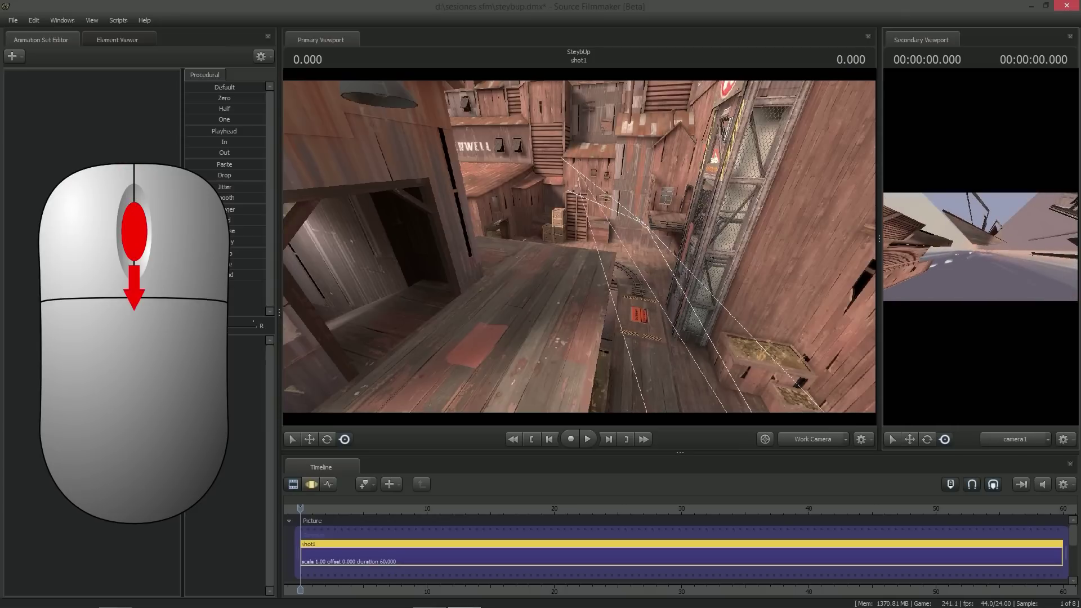
pyautogui.scroll(5, 578, 246)
# Narrow camera1's field of view to a normal framing of the doorway and roof.
pyautogui.scroll(-8, 579, 246)
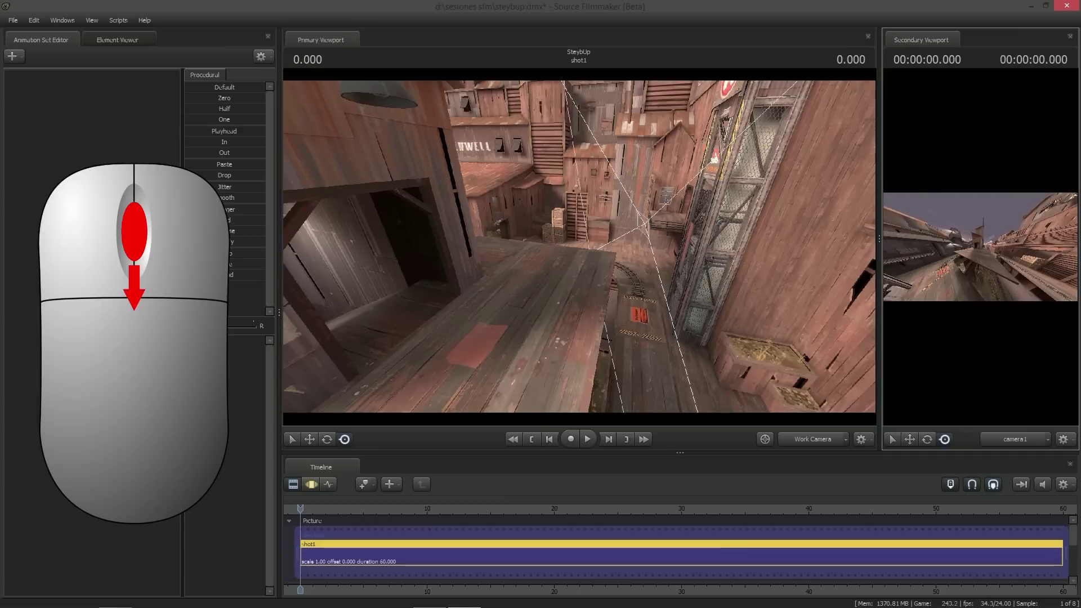
pyautogui.scroll(-3, 578, 246)
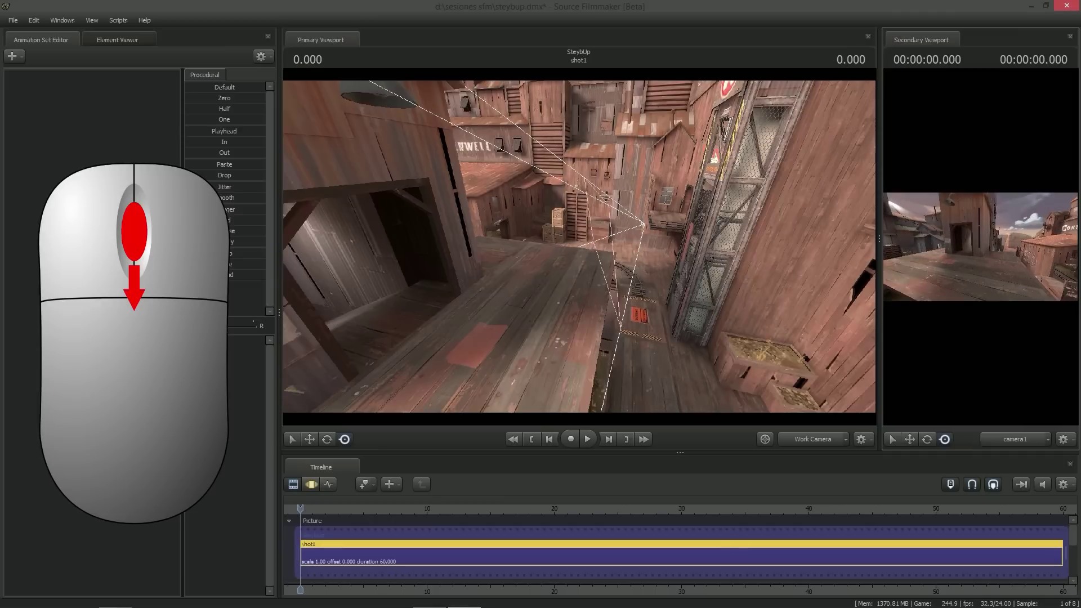
pyautogui.scroll(-8, 579, 246)
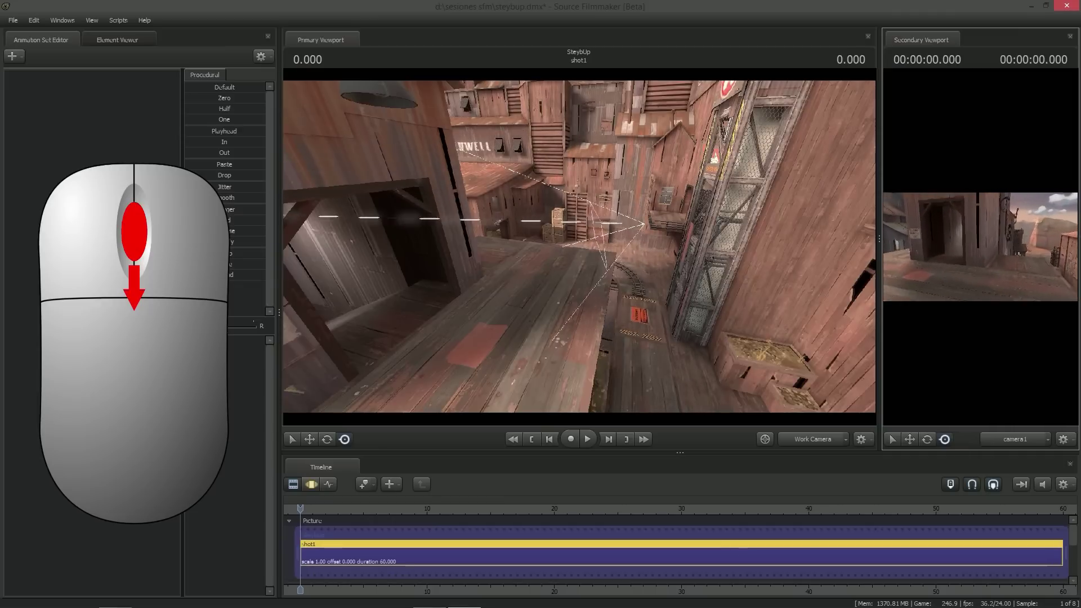
pyautogui.scroll(-4, 579, 246)
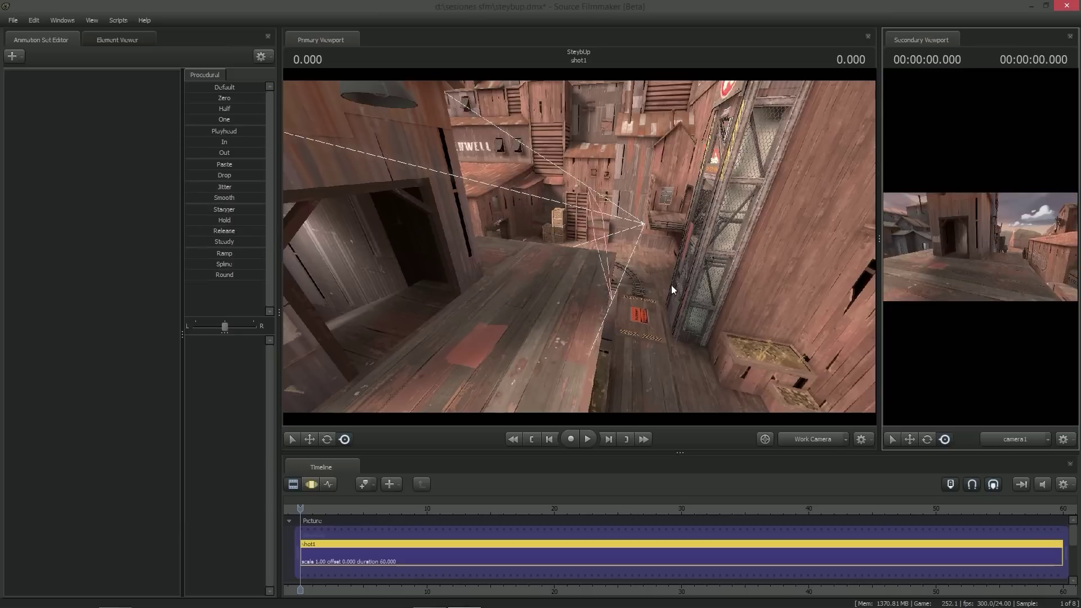
# Fly the work camera to the pyro1 model on the roof and orbit around it.
pyautogui.moveTo(687, 285); pyautogui.dragTo(765, 219)
pyautogui.press('w')
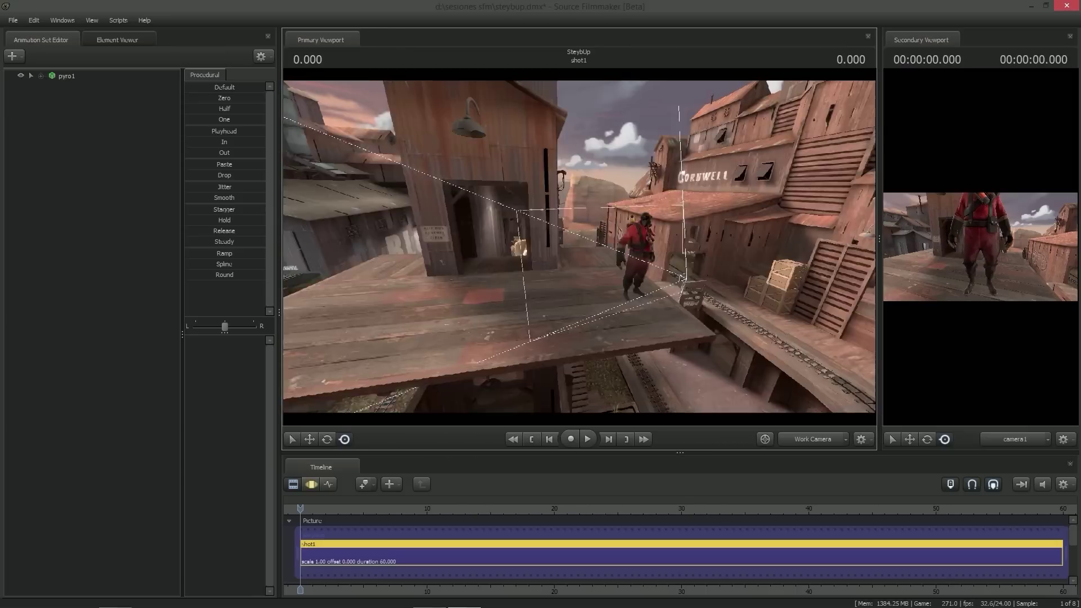
pyautogui.moveTo(579, 245); pyautogui.dragTo(578, 246)
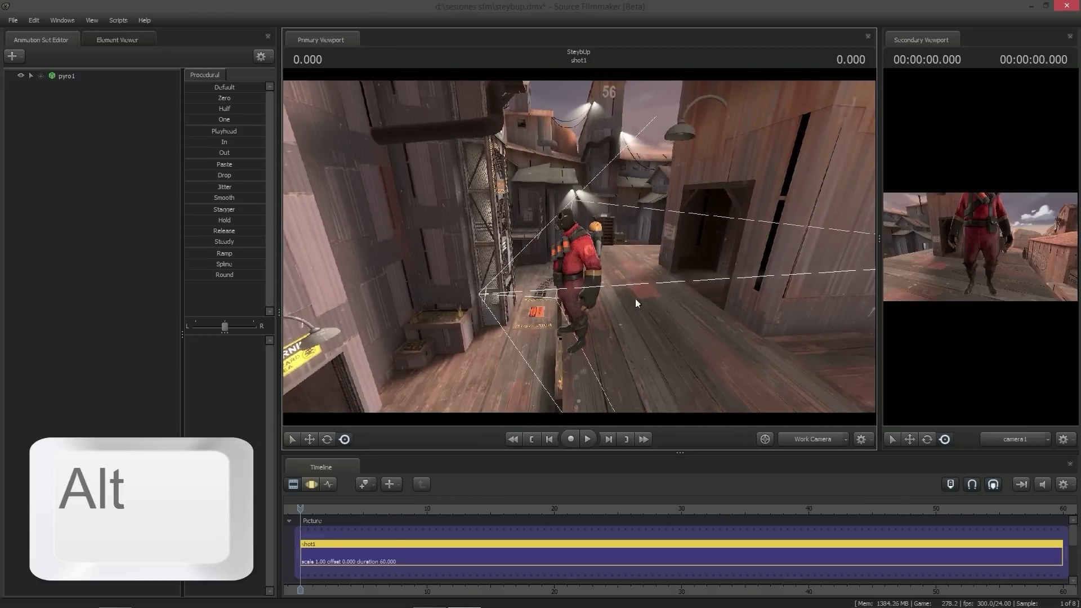
pyautogui.keyDown('alt'); pyautogui.moveTo(634, 298); pyautogui.dragTo(579, 247); pyautogui.keyUp('alt')
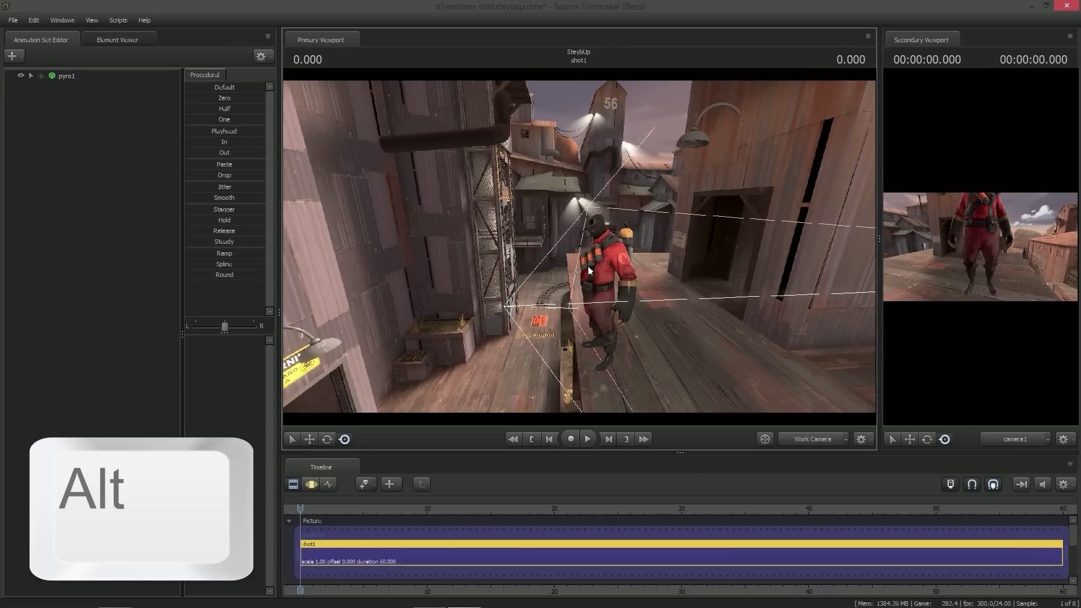
pyautogui.keyDown('alt'); pyautogui.moveTo(596, 278); pyautogui.dragTo(590, 248); pyautogui.keyUp('alt')
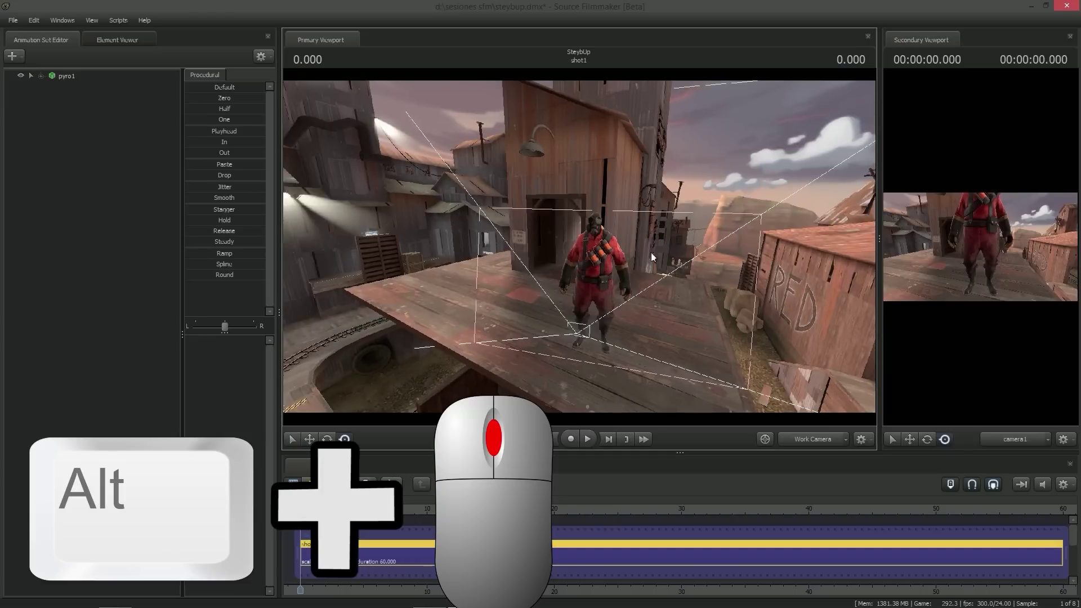
# Pan the work camera and camera1 around pyro1, framing the Pyro's head and torso in camera1.
pyautogui.keyDown('alt'); pyautogui.moveTo(652, 257); pyautogui.dragTo(652, 257); pyautogui.keyUp('alt')
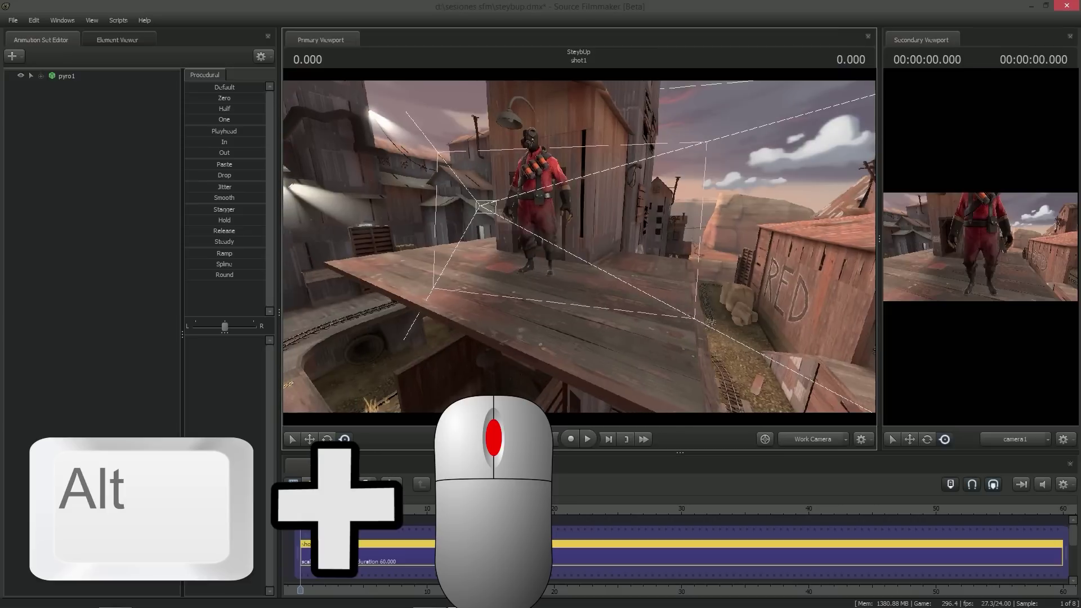
pyautogui.keyDown('alt'); pyautogui.moveTo(1008, 245); pyautogui.dragTo(980, 247, button='middle'); pyautogui.keyUp('alt')
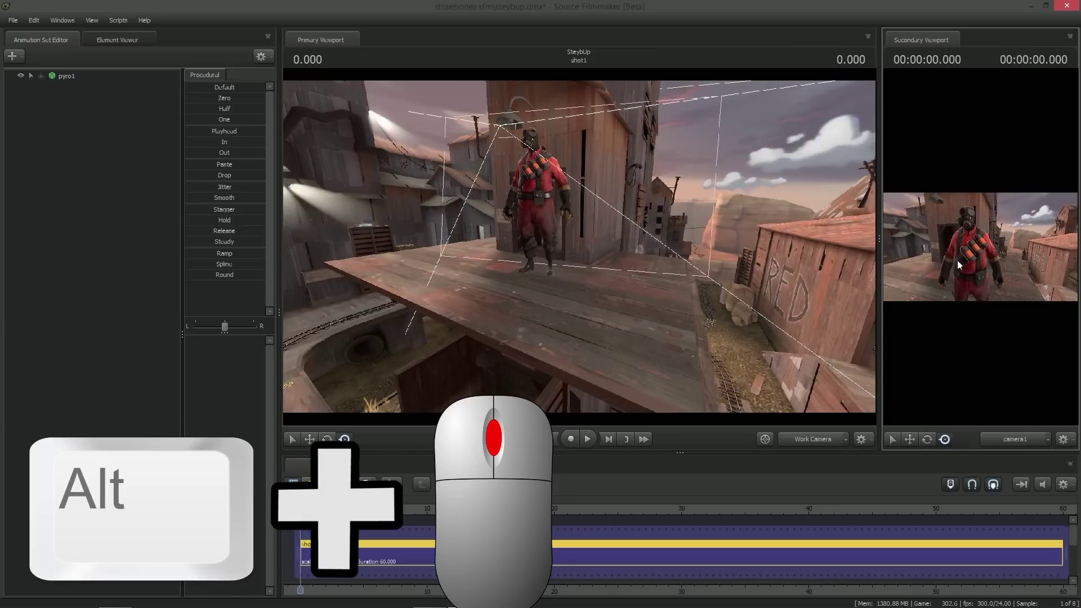
pyautogui.keyDown('alt'); pyautogui.moveTo(958, 264); pyautogui.dragTo(959, 264, button='middle'); pyautogui.keyUp('alt')
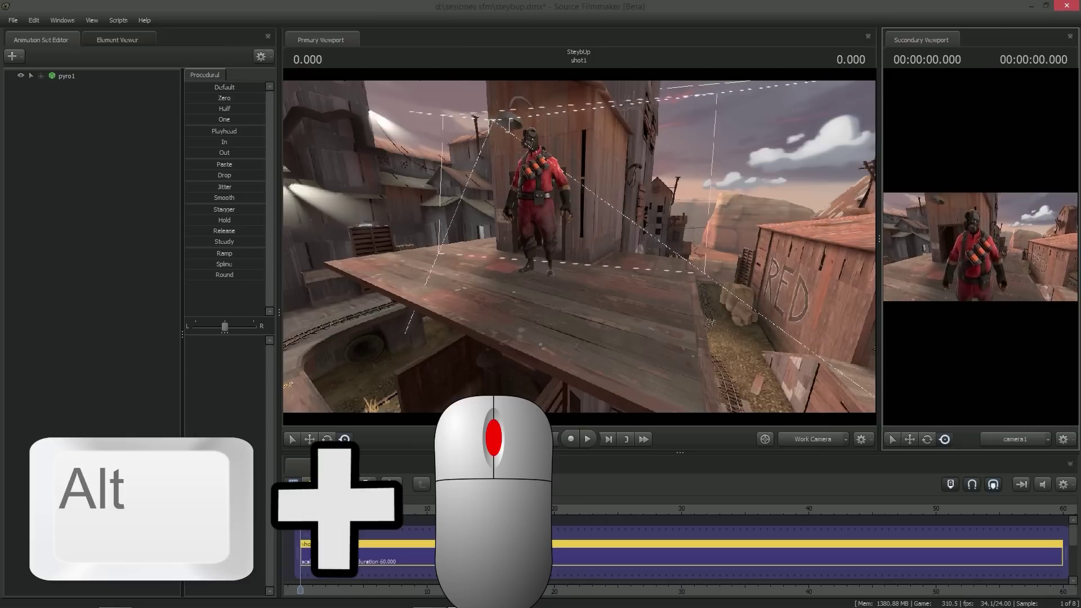
pyautogui.keyDown('alt'); pyautogui.moveTo(578, 244); pyautogui.dragTo(578, 244, button='middle'); pyautogui.keyUp('alt')
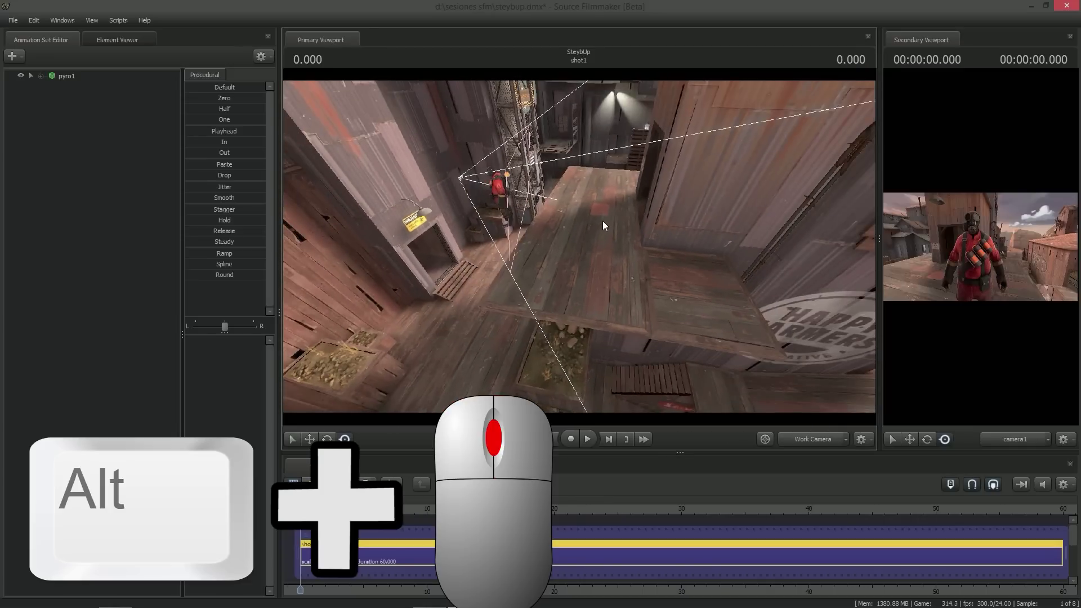
# Dolly and aim the work camera toward the Pyro beside the roof, and widen camera1's field of view.
pyautogui.keyDown('alt'); pyautogui.moveTo(601, 236); pyautogui.dragTo(662, 254, button='right'); pyautogui.keyUp('alt')
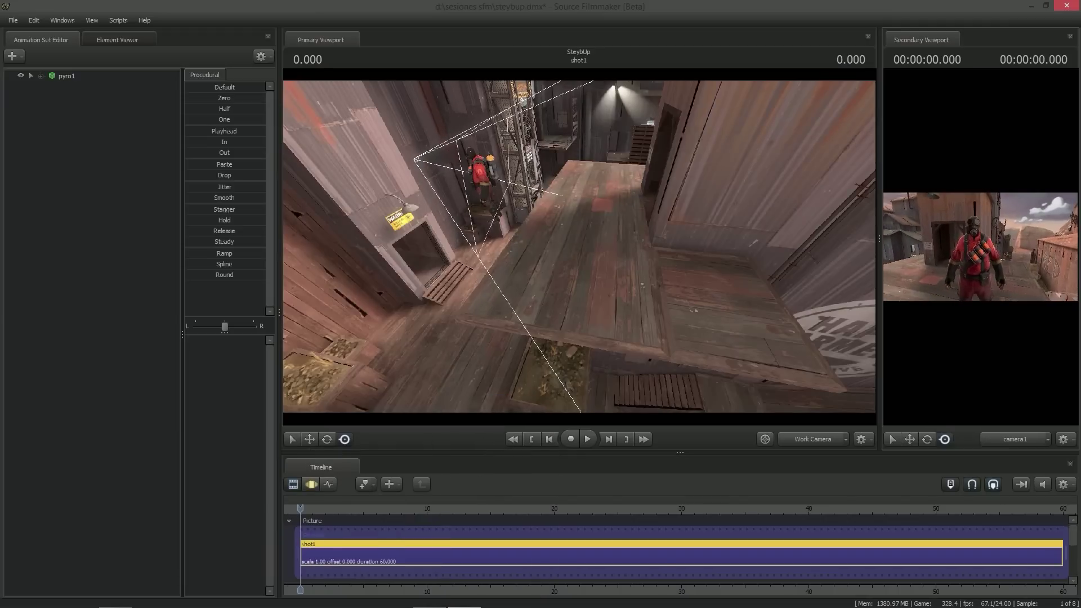
pyautogui.scroll(10, 980, 246)
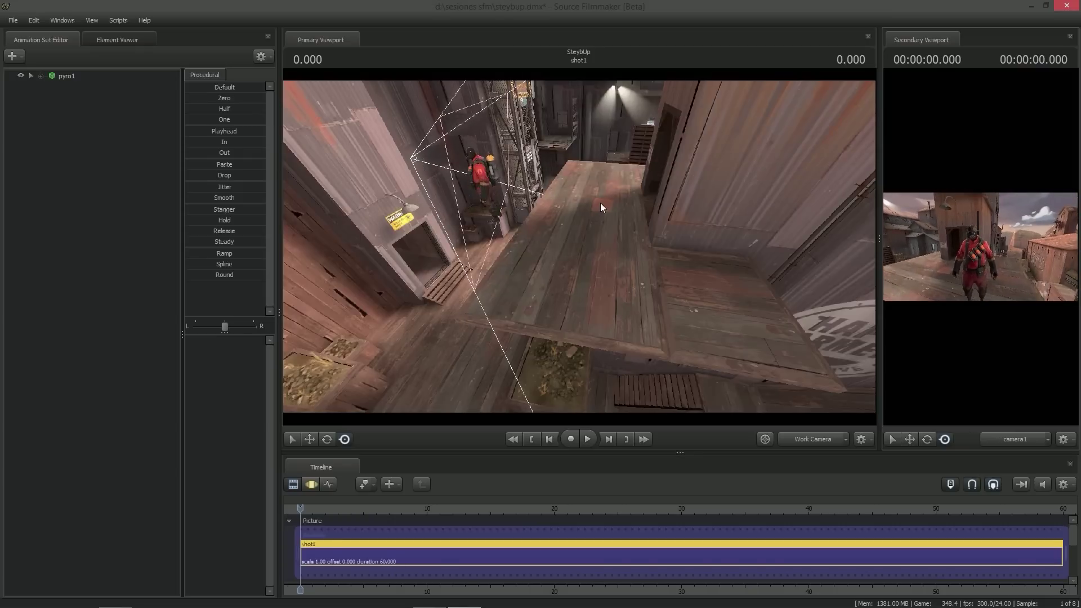
pyautogui.moveTo(600, 203); pyautogui.dragTo(507, 163)
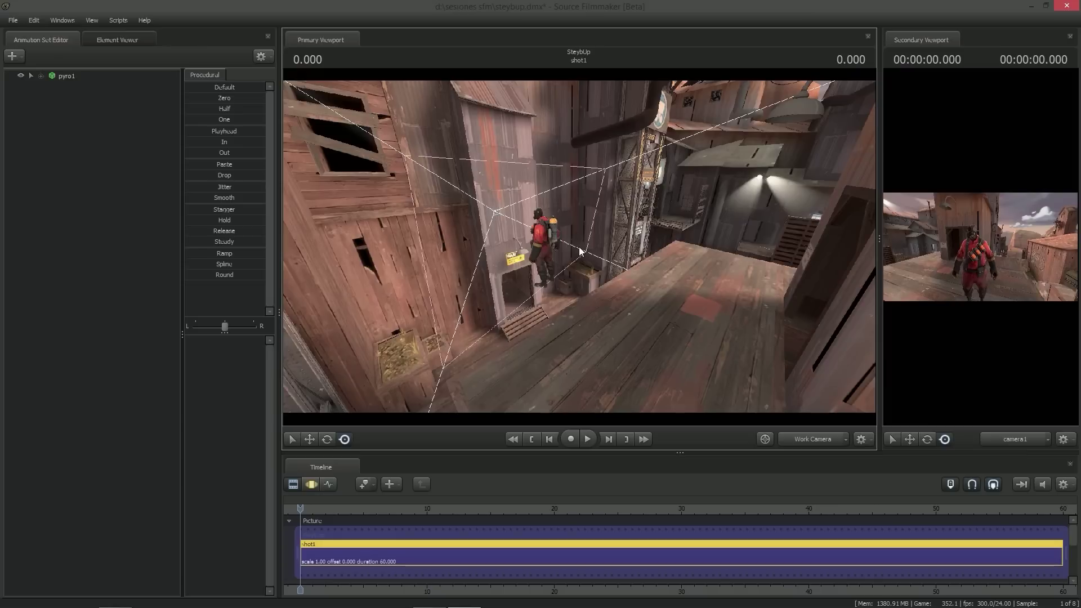